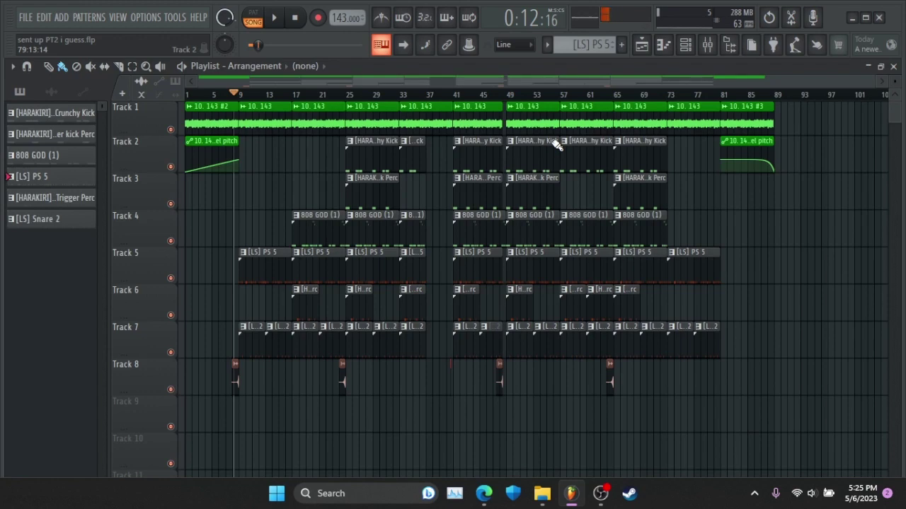
# Place the playhead around bar 40 and inspect the gap before the drums re-enter at bar 41.
pyautogui.click(448, 94)
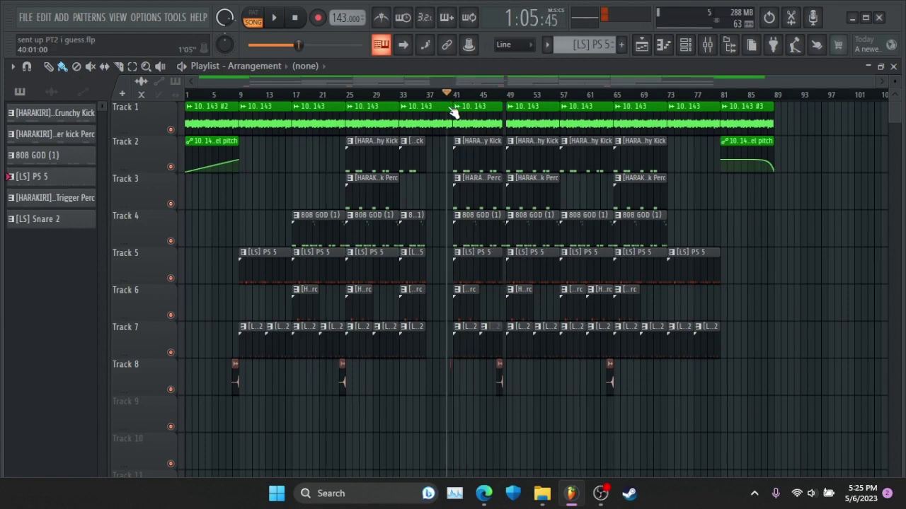
pyautogui.scroll(6, 460, 97)
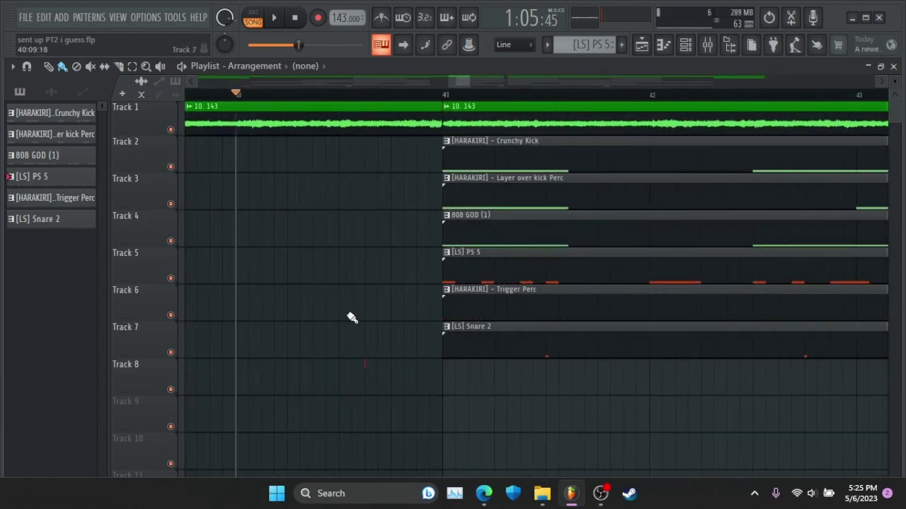
pyautogui.scroll(-6, 408, 97)
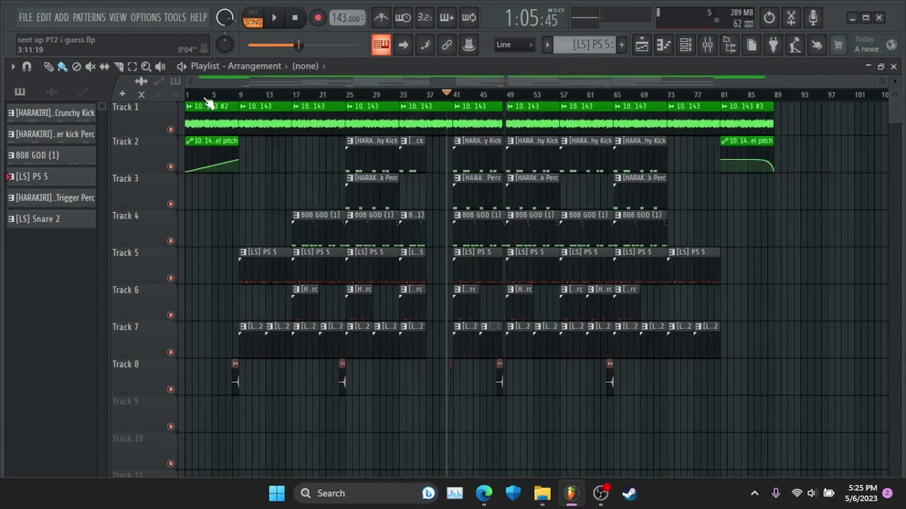
# Solo Track 1 and play the 10. 143 sample from the start of the arrangement.
pyautogui.rightClick(170, 130)
pyautogui.scroll(8, 205, 95)
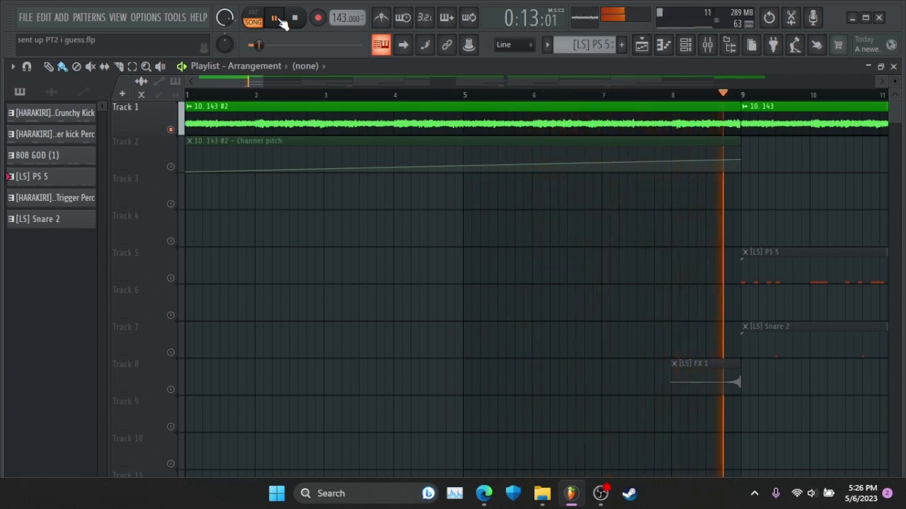
pyautogui.press('space')
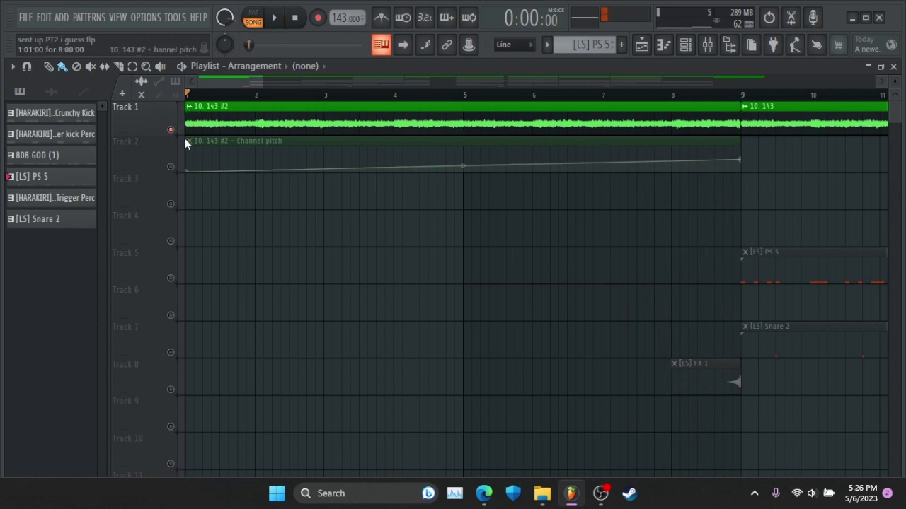
# Unmute Track 2 and play the intro through bar 9 to hear the 10. 143 #2 channel pitch automation.
pyautogui.click(171, 168)
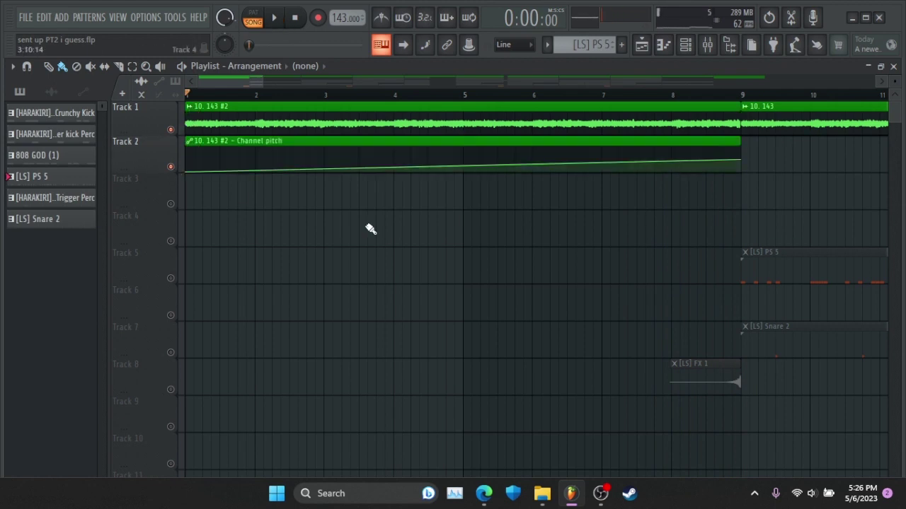
pyautogui.scroll(-5, 370, 227)
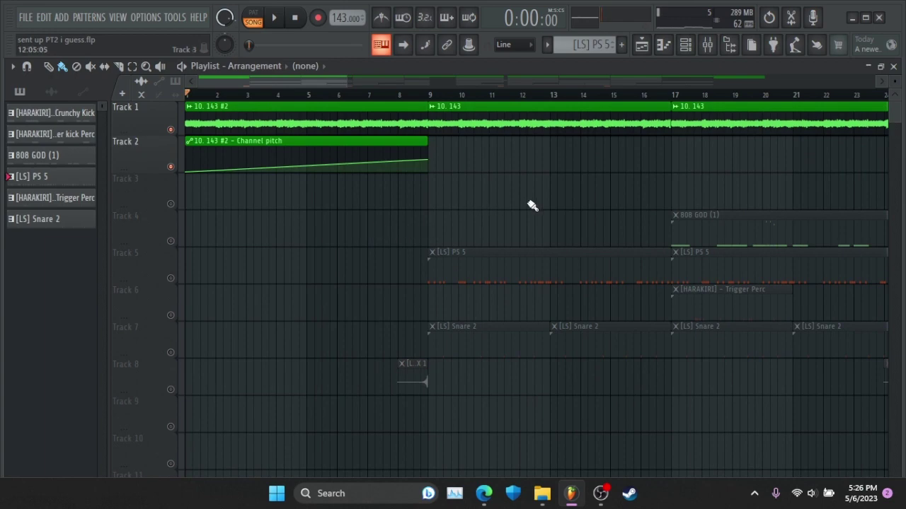
pyautogui.hscroll(10, 574, 204)
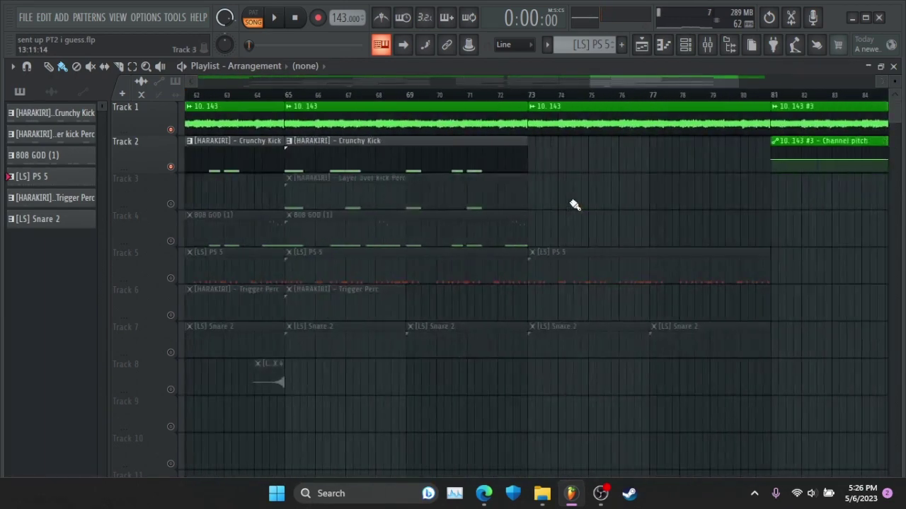
pyautogui.hscroll(-10, 448, 193)
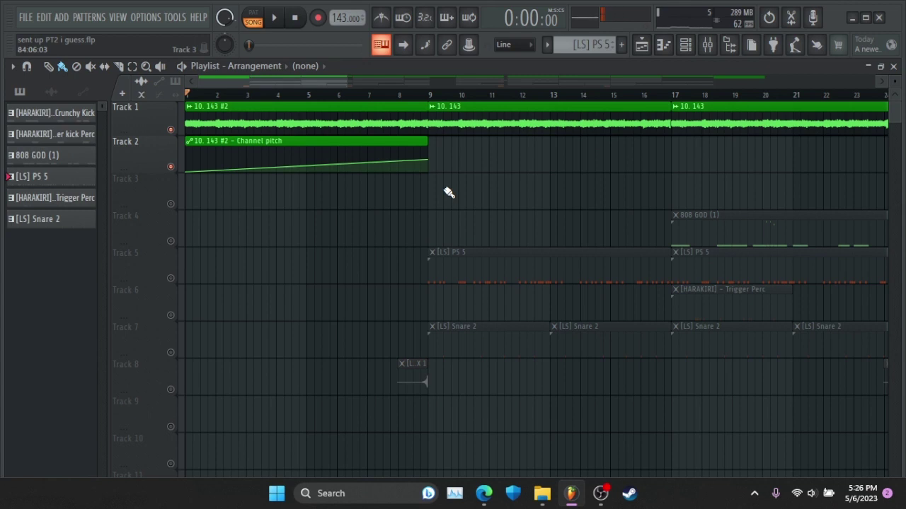
pyautogui.press('space')
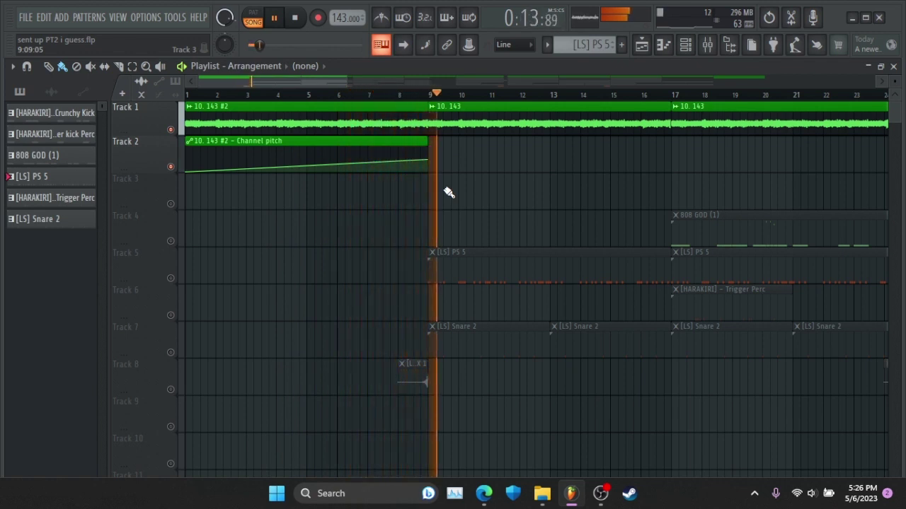
pyautogui.press('space')
# Play the outro from just before bar 81 to hear the 10. 143 #3 channel pitch automation, and return the playhead there.
pyautogui.hscroll(10, 449, 192)
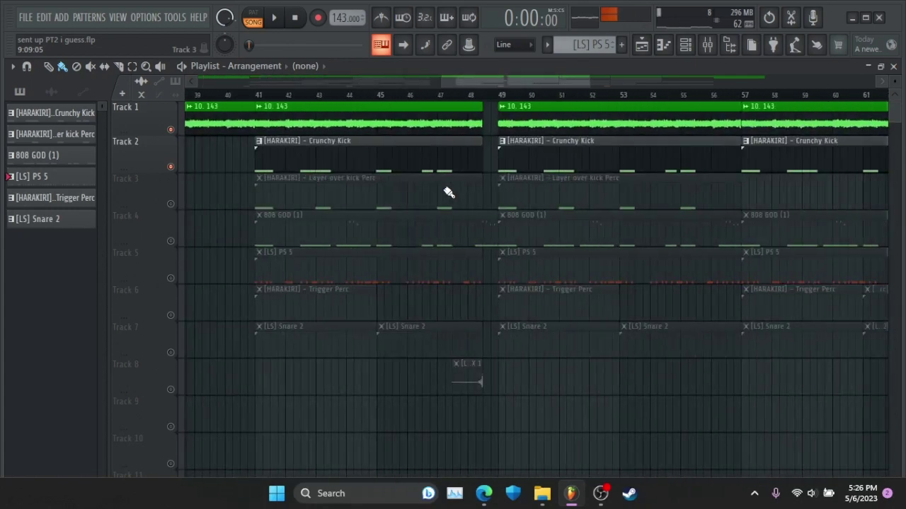
pyautogui.hscroll(8, 449, 193)
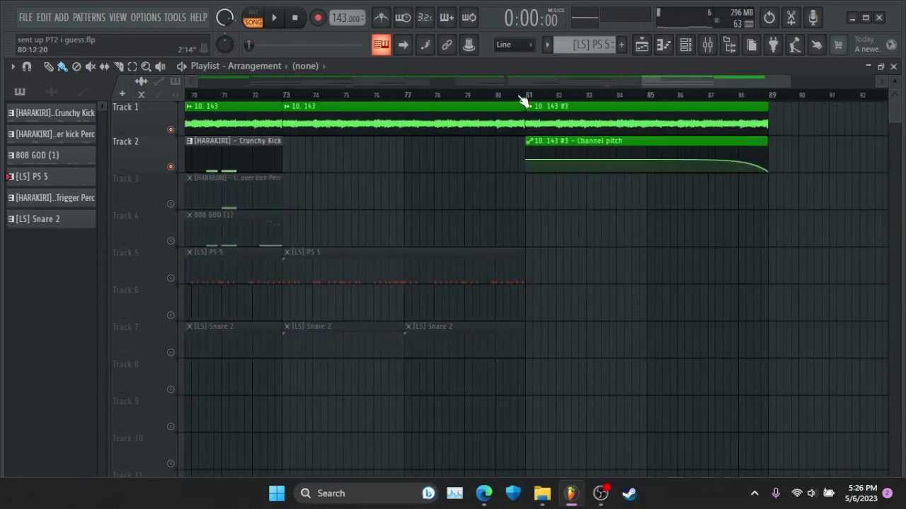
pyautogui.press('space')
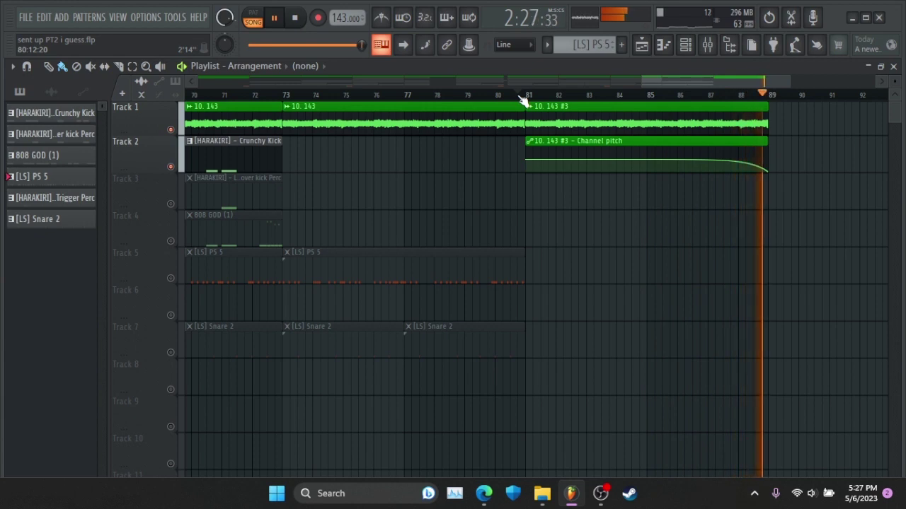
pyautogui.press('space')
pyautogui.click(518, 95)
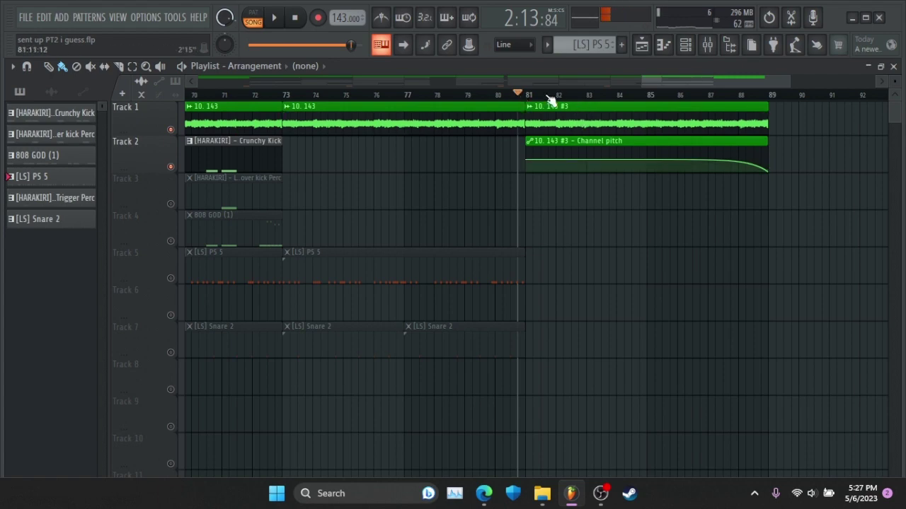
# Open a Crunchy Kick clip in the piano roll and play it in pattern mode.
pyautogui.scroll(-5, 551, 99)
pyautogui.doubleClick(367, 160)
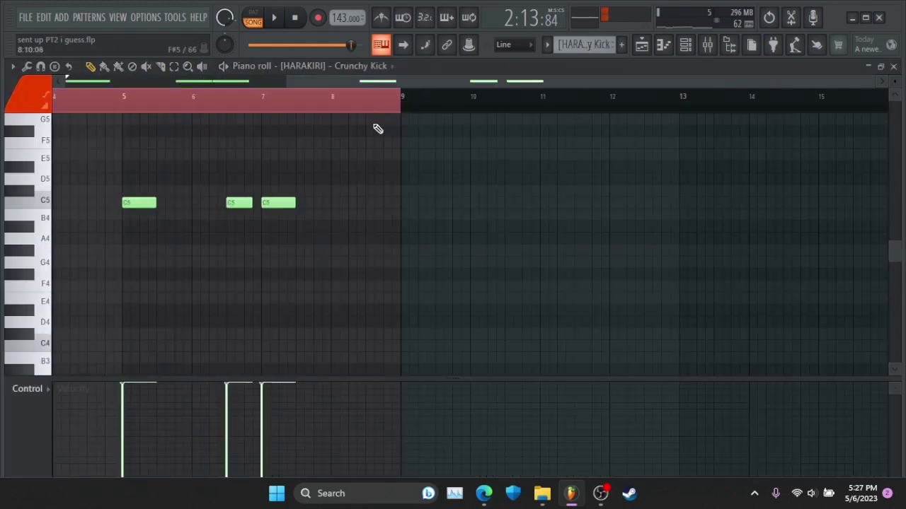
pyautogui.click(252, 18)
pyautogui.press('space')
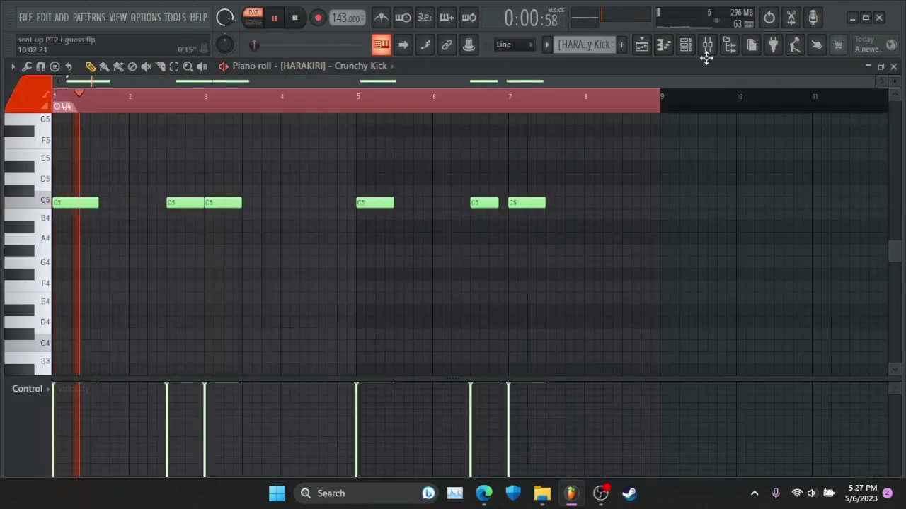
# Examine the Crunchy Kick channel's sampler settings and waveform, and close its settings window.
pyautogui.click(685, 45)
pyautogui.click(162, 275)
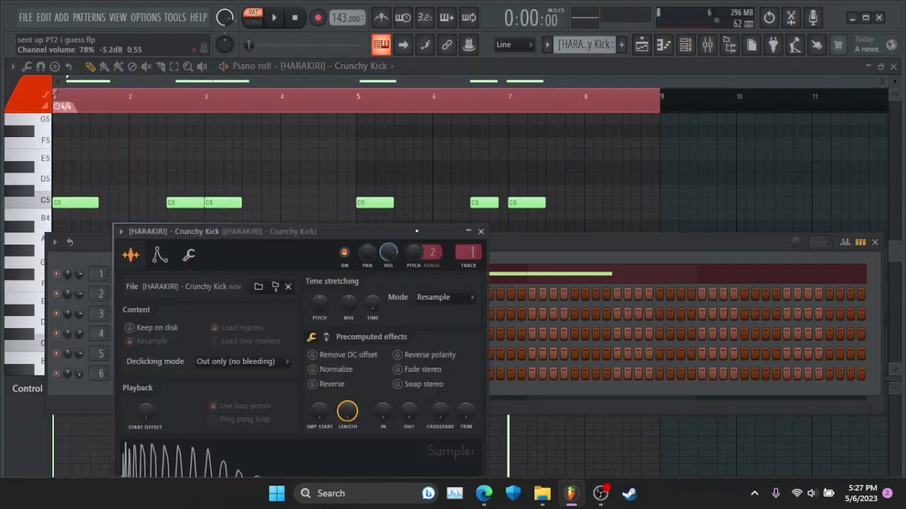
pyautogui.moveTo(181, 232); pyautogui.dragTo(315, 193)
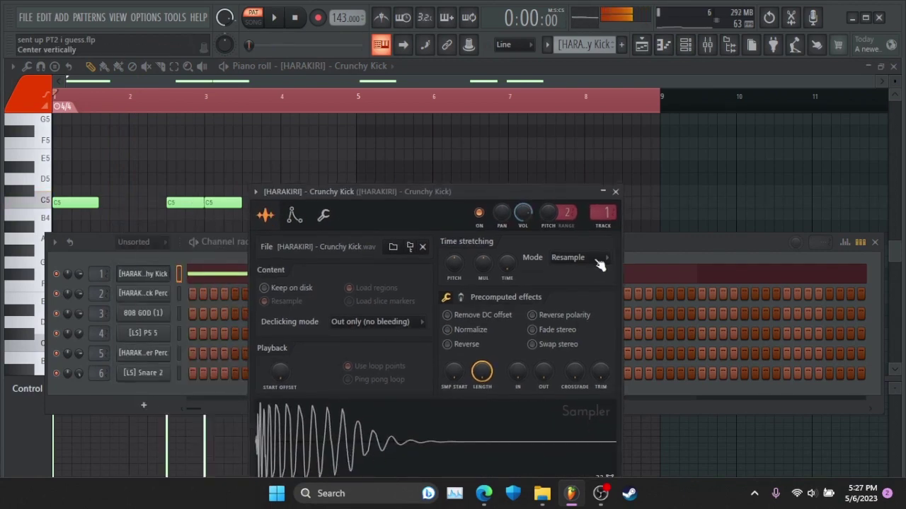
pyautogui.click(616, 193)
# Show the mixer and play the Crunchy Kick pattern to examine the kick's level and routing.
pyautogui.click(707, 45)
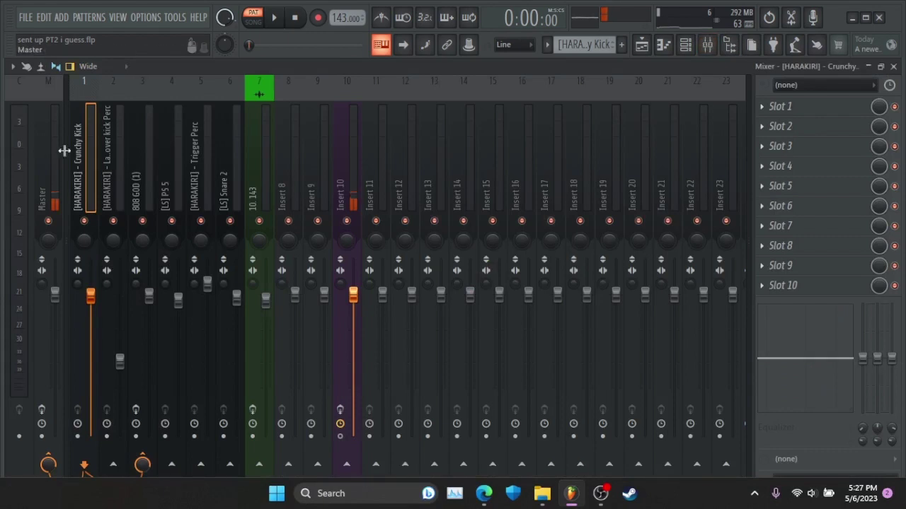
pyautogui.click(109, 157)
pyautogui.press('space')
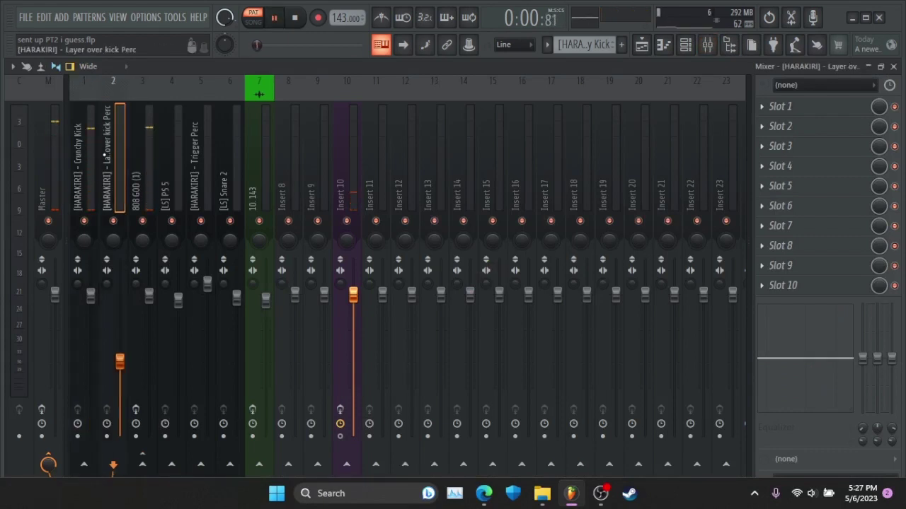
pyautogui.press('space')
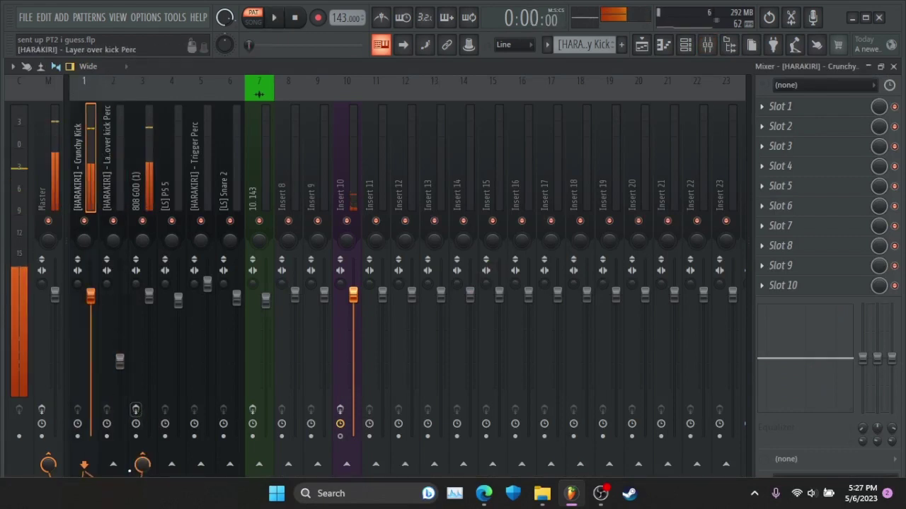
# Inspect the Fruity WaveShaper curve on the 808 GOD (1) mixer track and close the windows covering the piano roll.
pyautogui.click(139, 157)
pyautogui.click(825, 113)
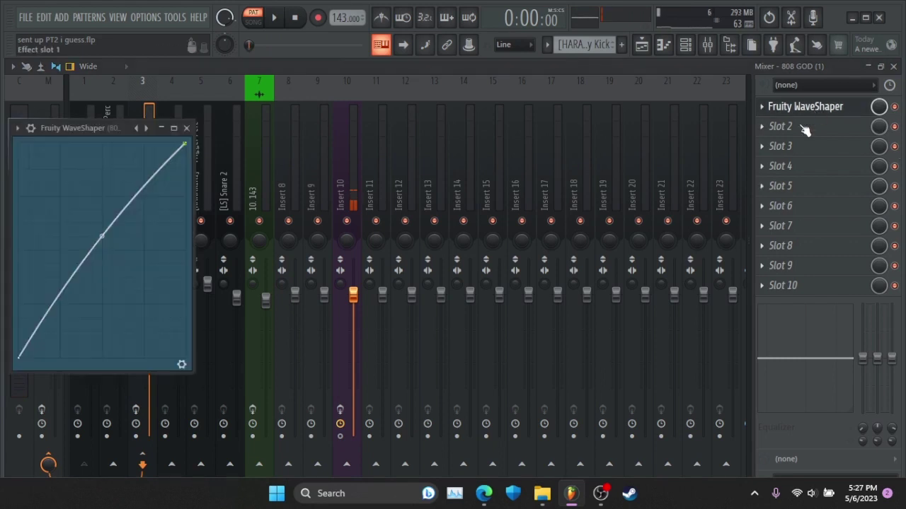
pyautogui.click(893, 65)
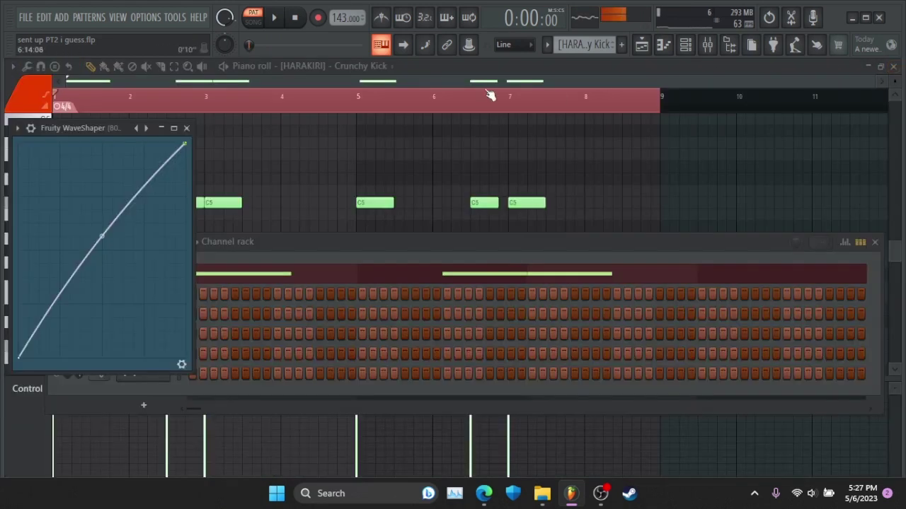
pyautogui.click(187, 128)
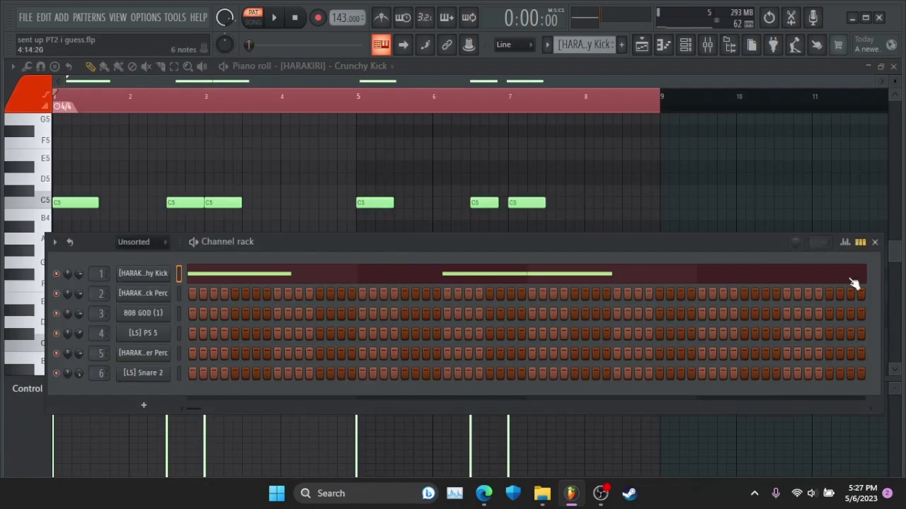
pyautogui.click(876, 242)
# Play the Crunchy Kick pattern in the piano roll, clearing the short time selection made just before bar 3.
pyautogui.press('space')
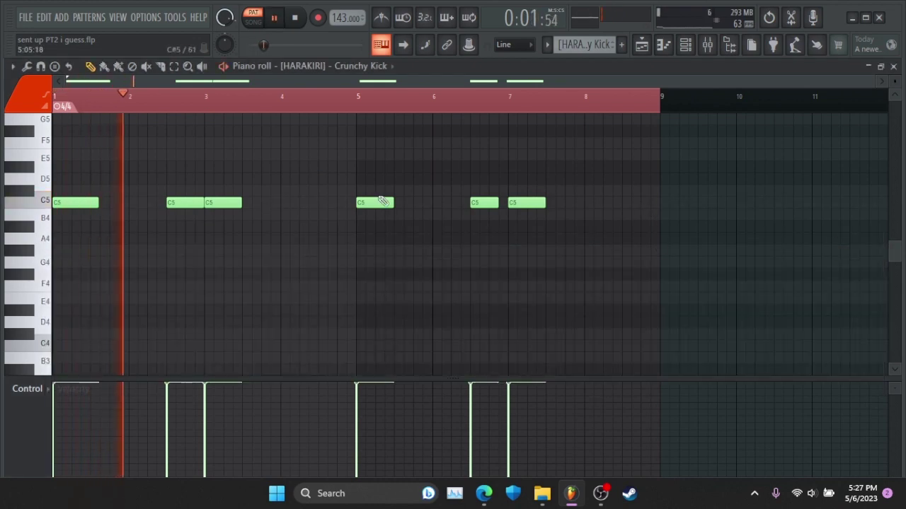
pyautogui.moveTo(188, 105); pyautogui.dragTo(196, 106)
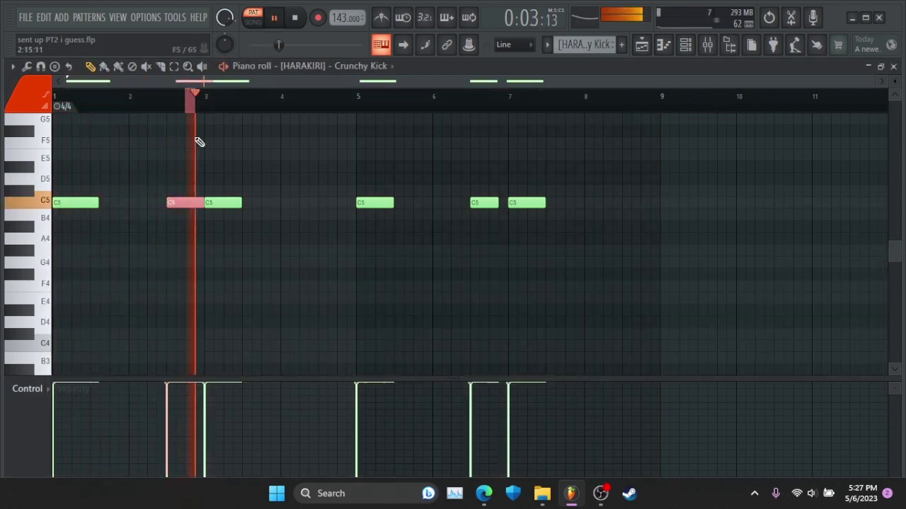
pyautogui.click(195, 105)
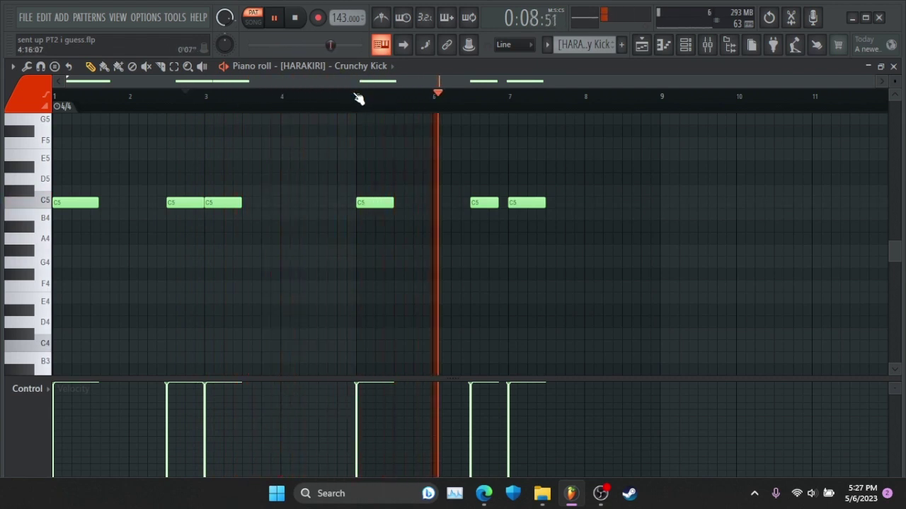
# Return to the playlist and select the Crunchy Kick clips on Track 2 between bars 25 and 48.
pyautogui.click(892, 66)
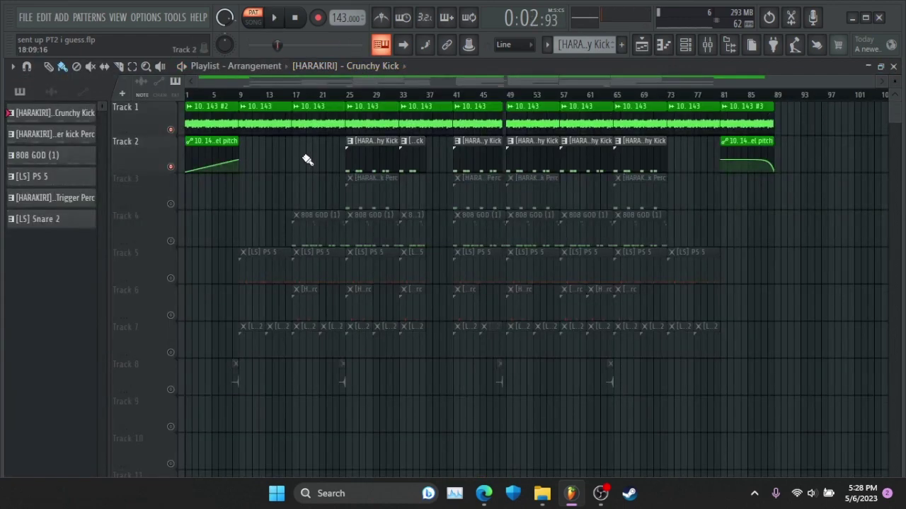
pyautogui.moveTo(307, 160); pyautogui.dragTo(498, 182)
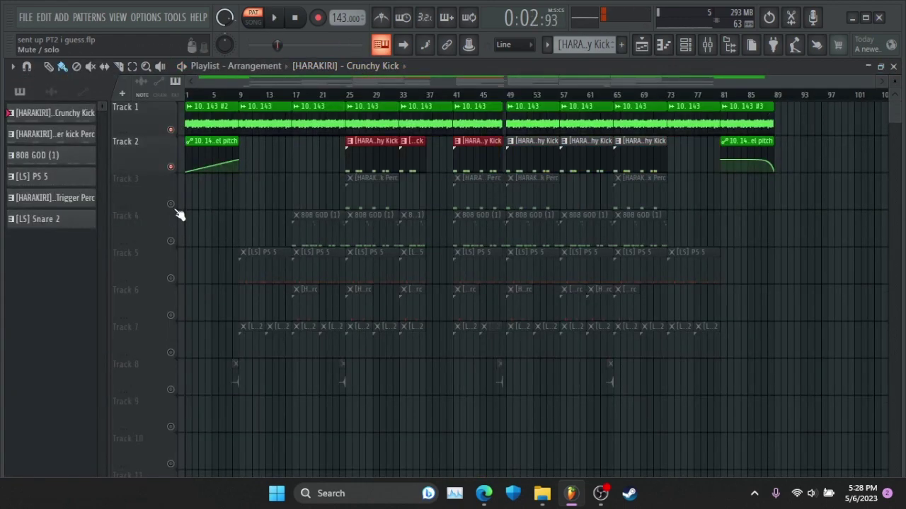
# Solo Track 3 and play the arrangement in song mode from bar 25.
pyautogui.rightClick(171, 204)
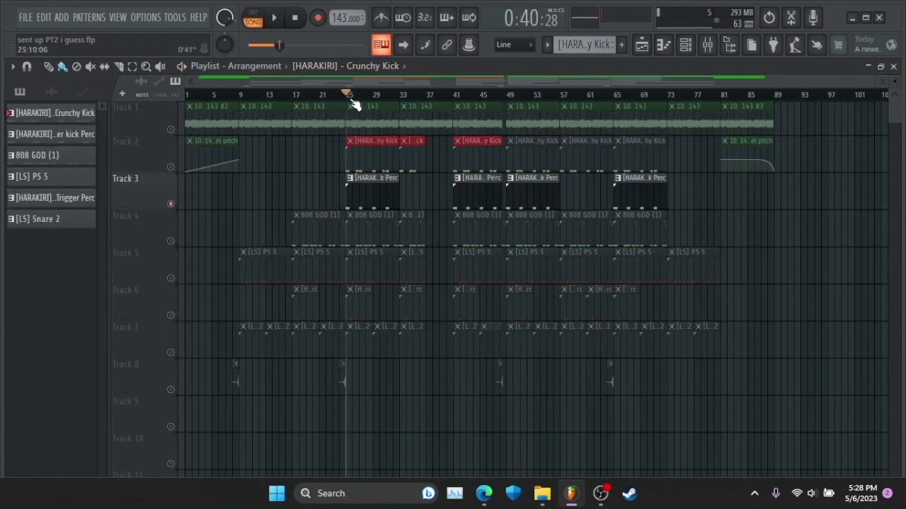
pyautogui.scroll(3, 354, 105)
pyautogui.press('space')
# Open the Layer over kick Perc clip in the piano roll and audition its sample from the channel's sampler settings.
pyautogui.doubleClick(378, 191)
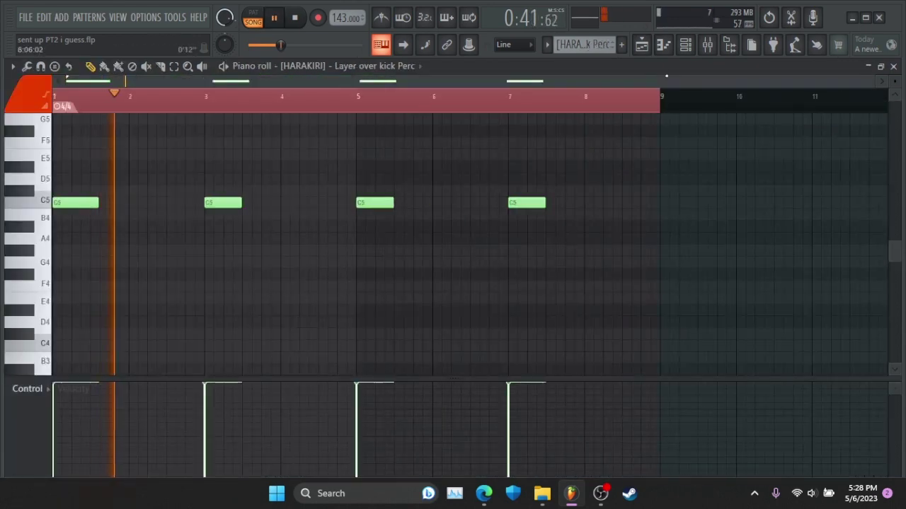
pyautogui.press('F6')
pyautogui.click(153, 294)
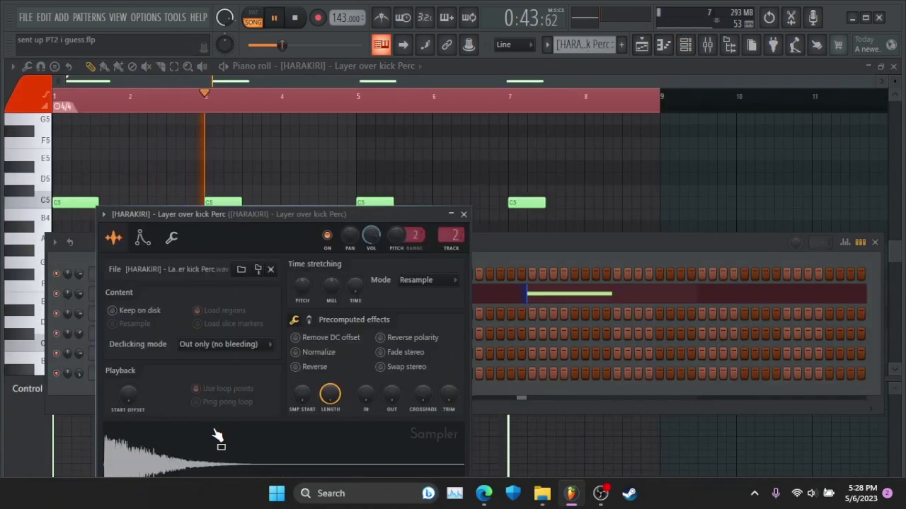
pyautogui.press('space')
pyautogui.click(216, 442)
# Play Layer over kick Perc with the mixer shown to examine its level, and return to the playlist.
pyautogui.click(710, 46)
pyautogui.press('space')
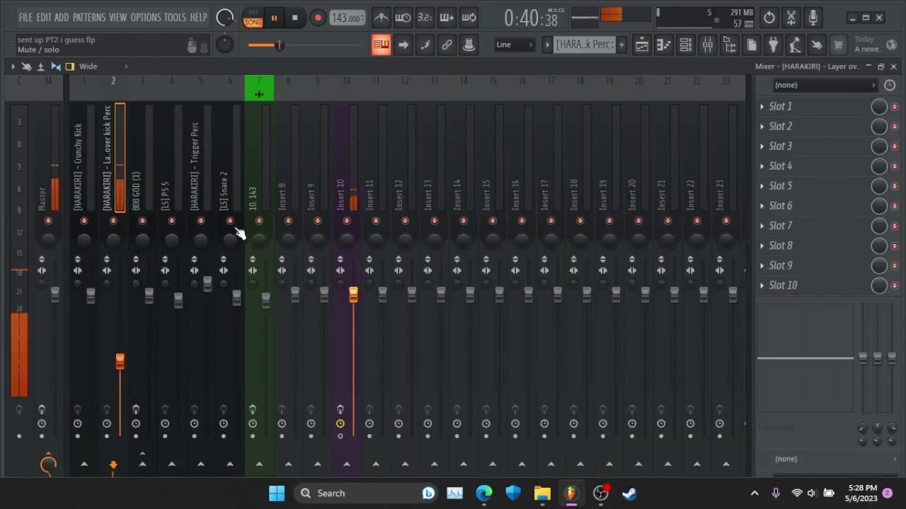
pyautogui.click(894, 66)
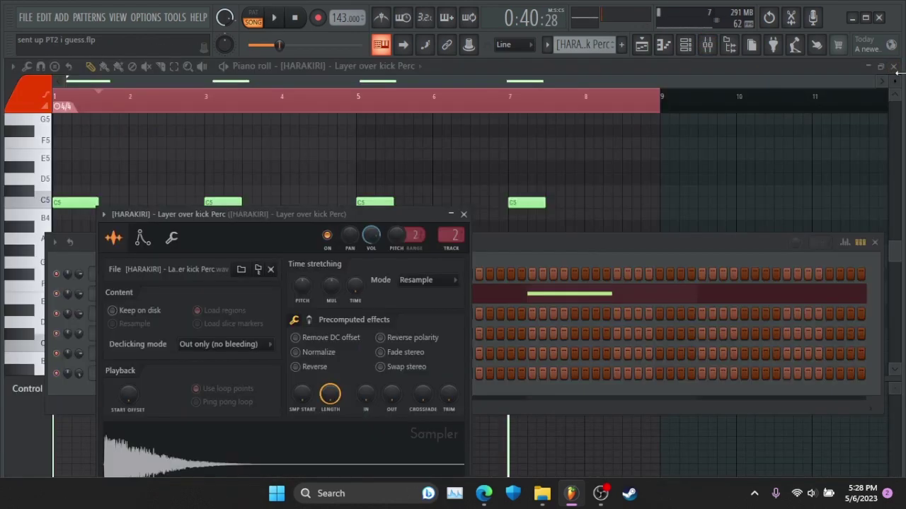
pyautogui.click(894, 66)
pyautogui.click(465, 215)
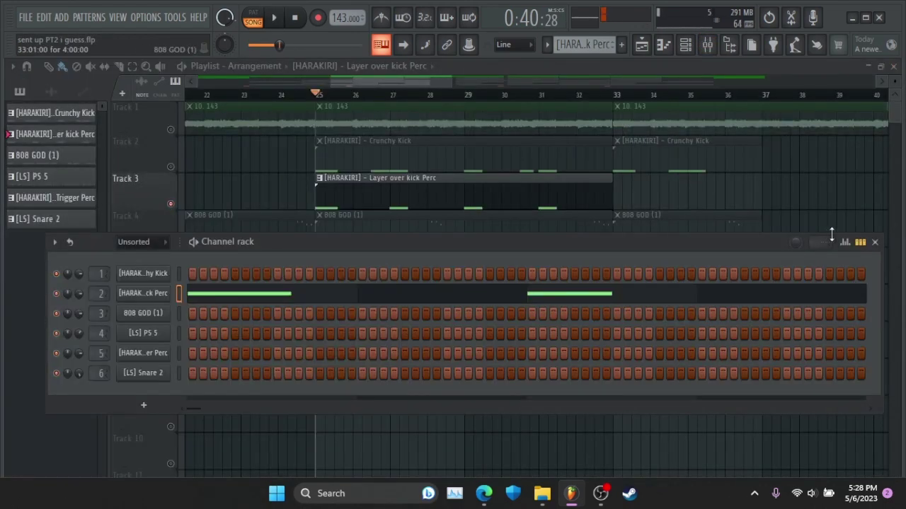
# Solo Track 4, play the arrangement from bar 25, and open the 808 GOD (1) clip in the piano roll.
pyautogui.click(875, 242)
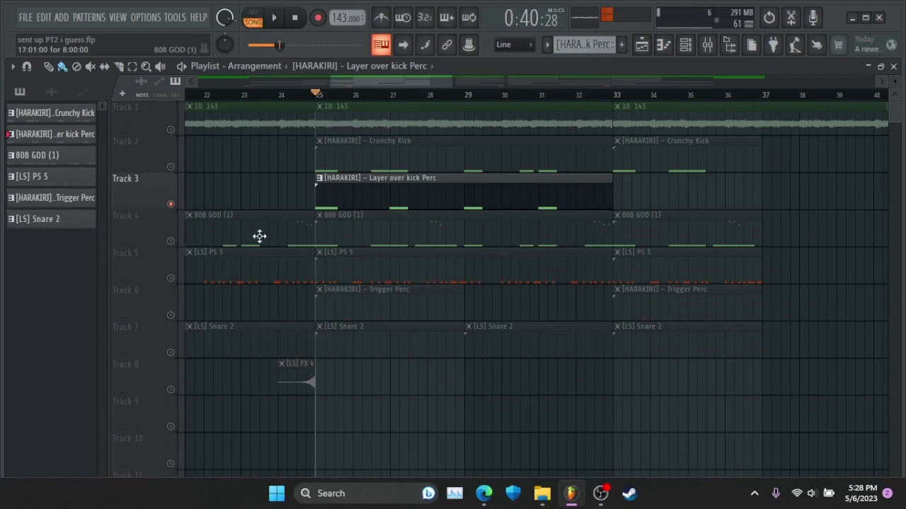
pyautogui.rightClick(177, 245)
pyautogui.click(179, 248)
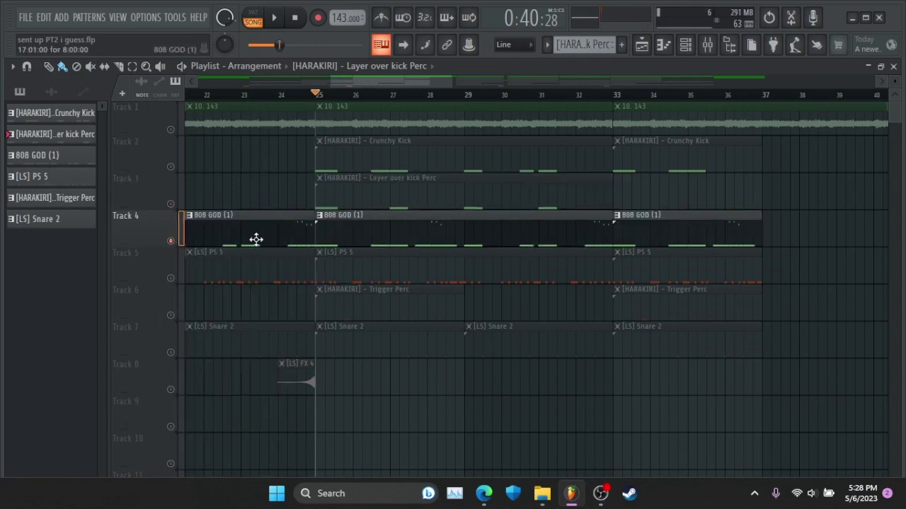
pyautogui.press('space')
pyautogui.doubleClick(350, 234)
pyautogui.scroll(-1, 342, 104)
pyautogui.scroll(5, 425, 172)
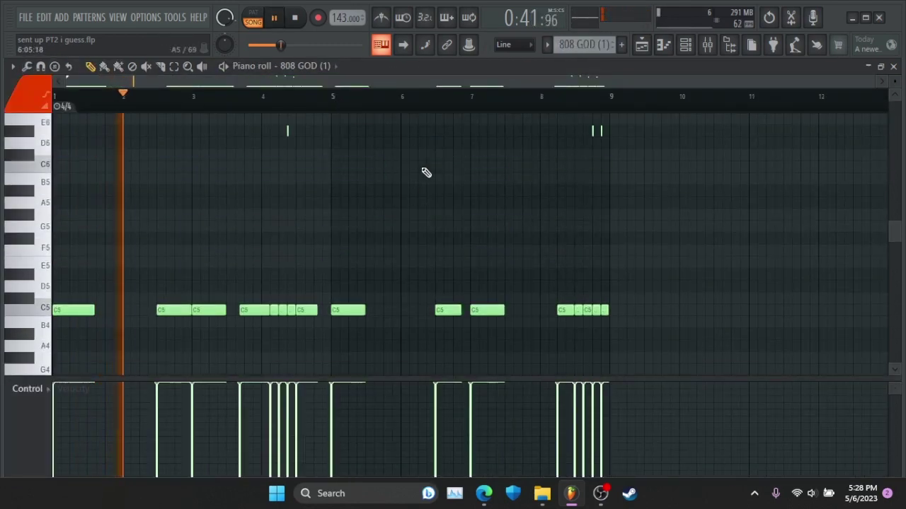
# Examine the Fruity WaveShaper curve on the 808 GOD (1) mixer insert during playback, and close the effect and mixer.
pyautogui.click(708, 44)
pyautogui.click(832, 110)
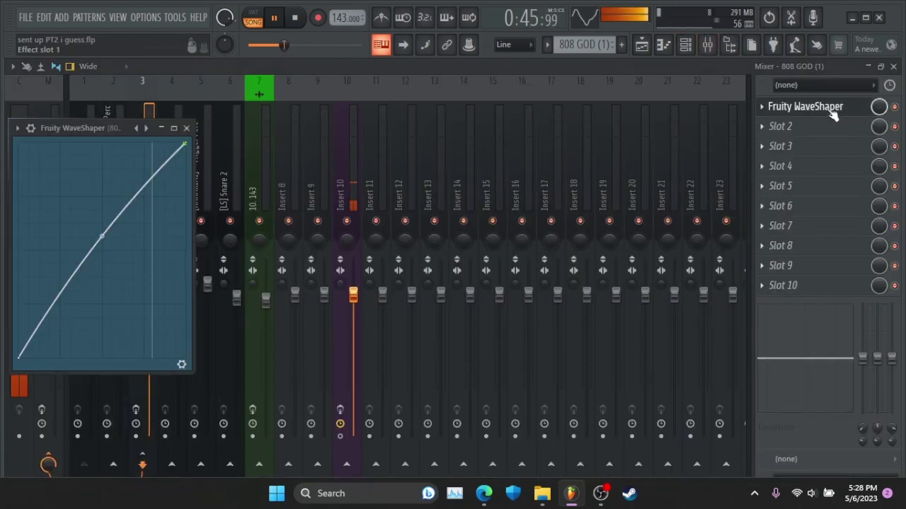
pyautogui.press('Escape')
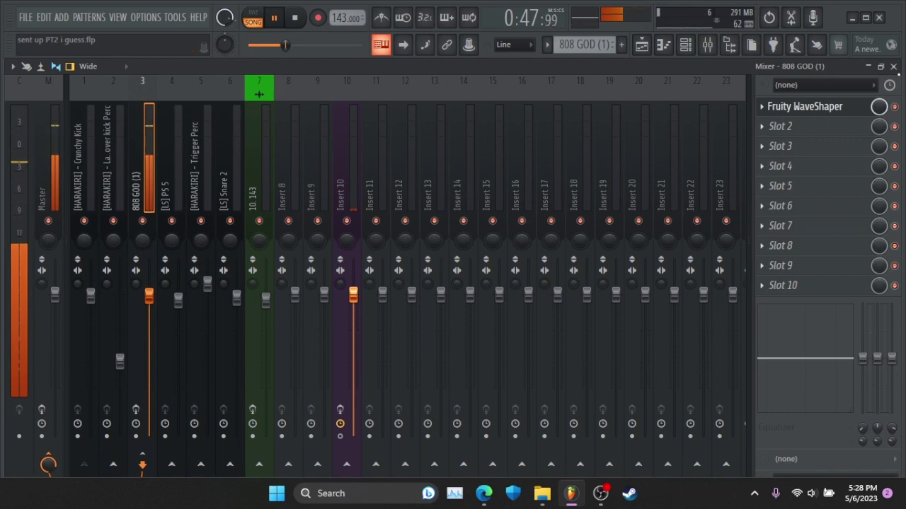
pyautogui.click(895, 66)
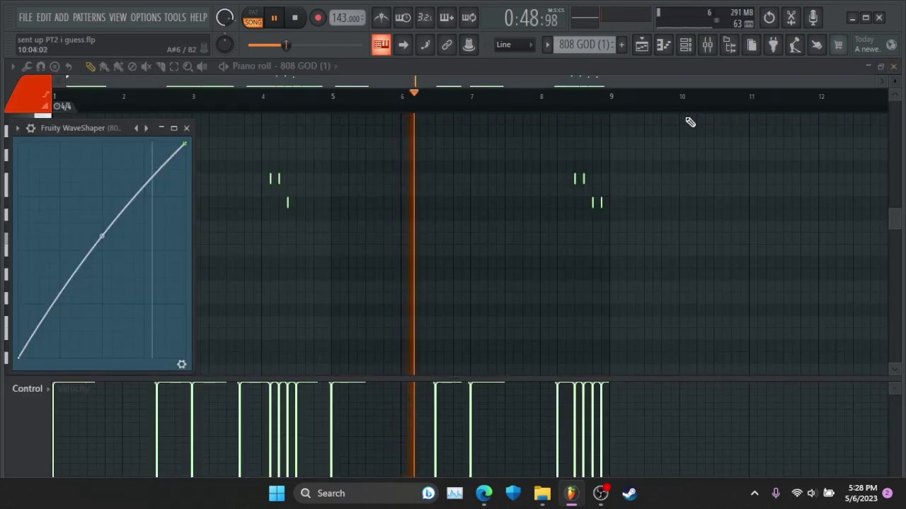
pyautogui.click(189, 126)
# Review the 808 GOD (1) notes in the piano roll, return to the playlist, and stop playback.
pyautogui.scroll(-4, 486, 228)
pyautogui.scroll(2, 483, 231)
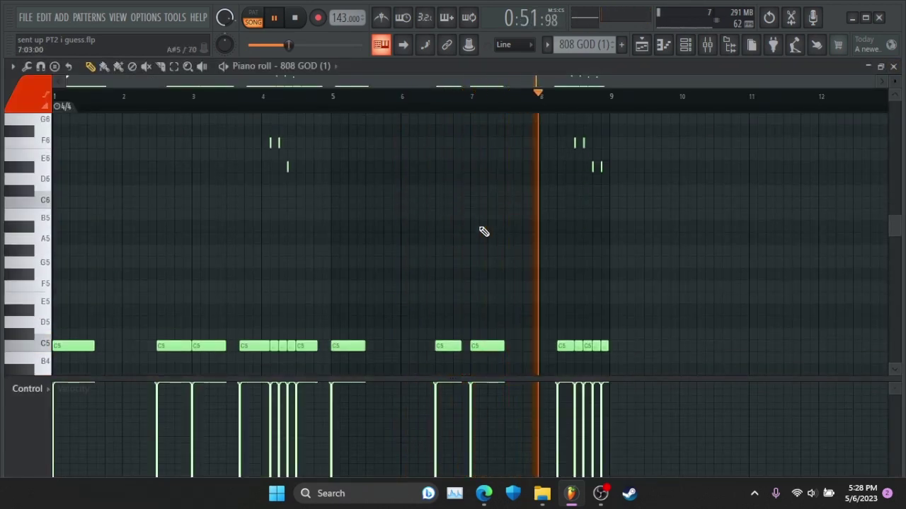
pyautogui.press('F5')
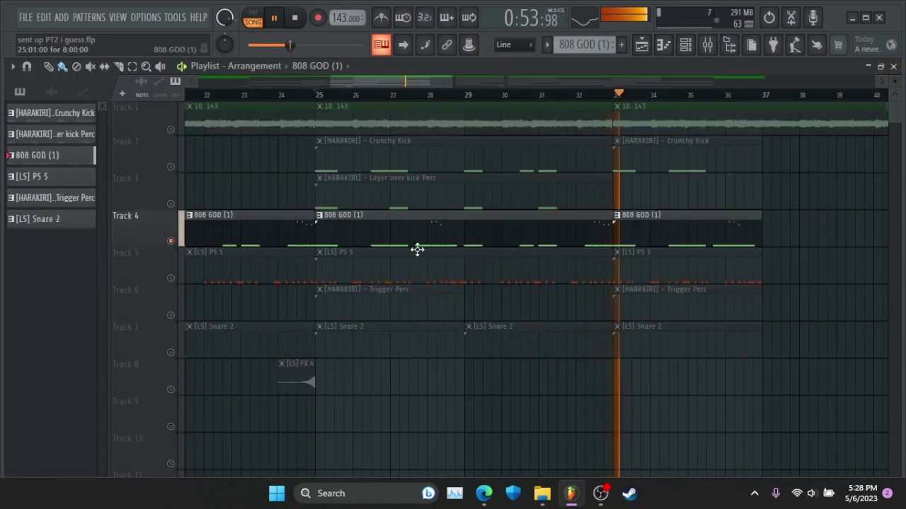
pyautogui.press('space')
# Solo Track 5 and open its [LS] PS 5 clip at bar 25 in the piano roll.
pyautogui.scroll(-5, 478, 105)
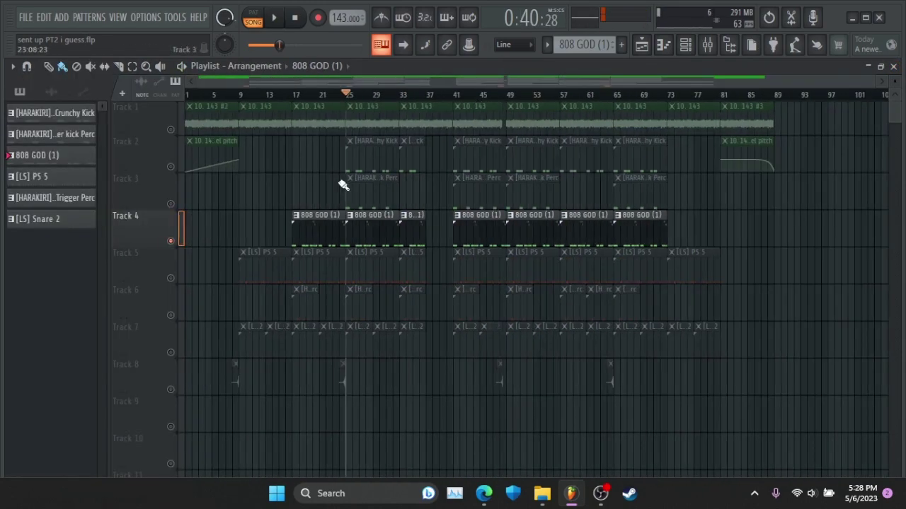
pyautogui.scroll(5, 364, 106)
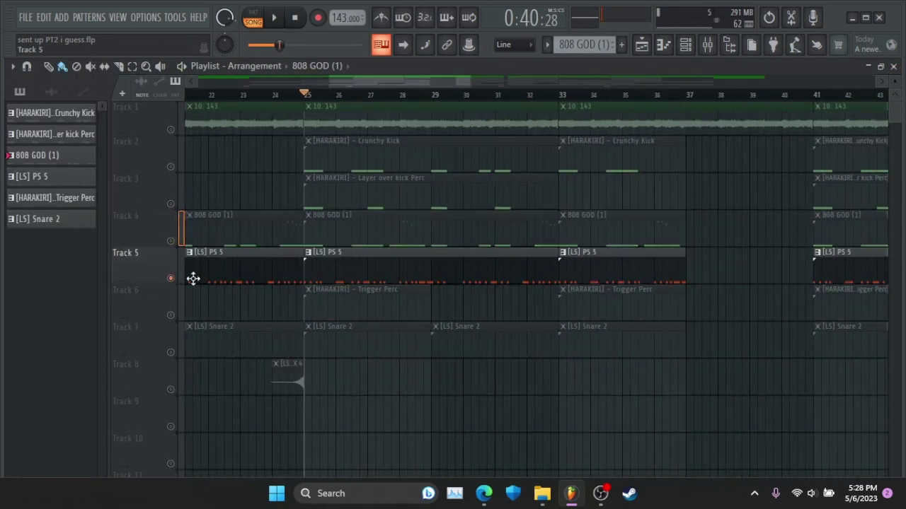
pyautogui.click(313, 268)
pyautogui.doubleClick(337, 263)
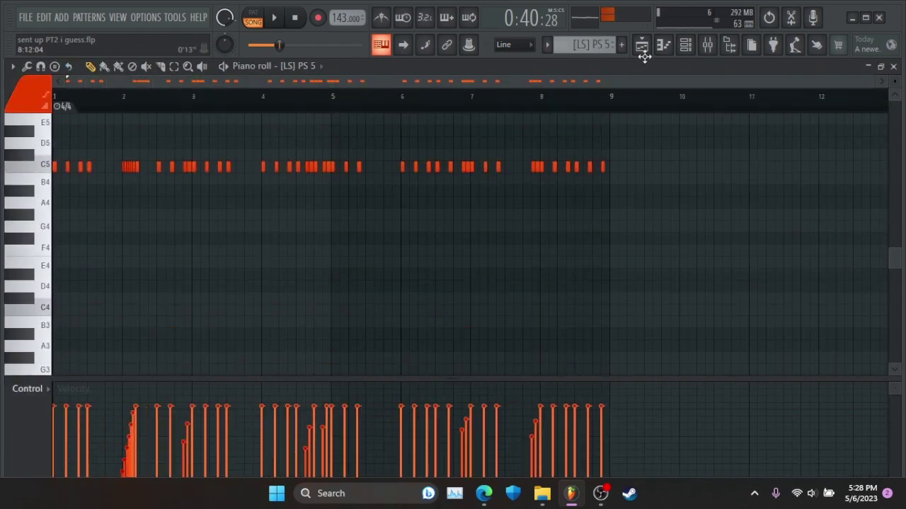
# Play the [LS] PS 5 pattern, check its mixer insert and piano roll notes, and return to the playlist.
pyautogui.click(709, 46)
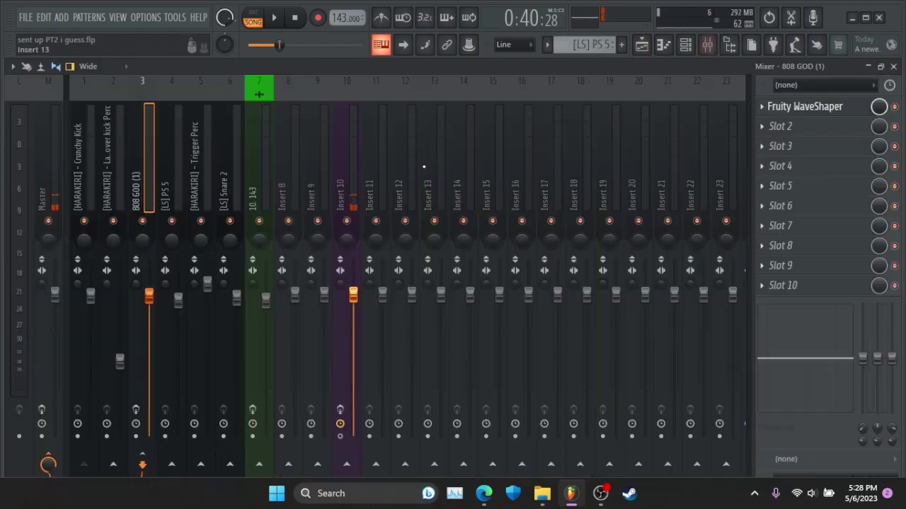
pyautogui.click(171, 153)
pyautogui.click(893, 66)
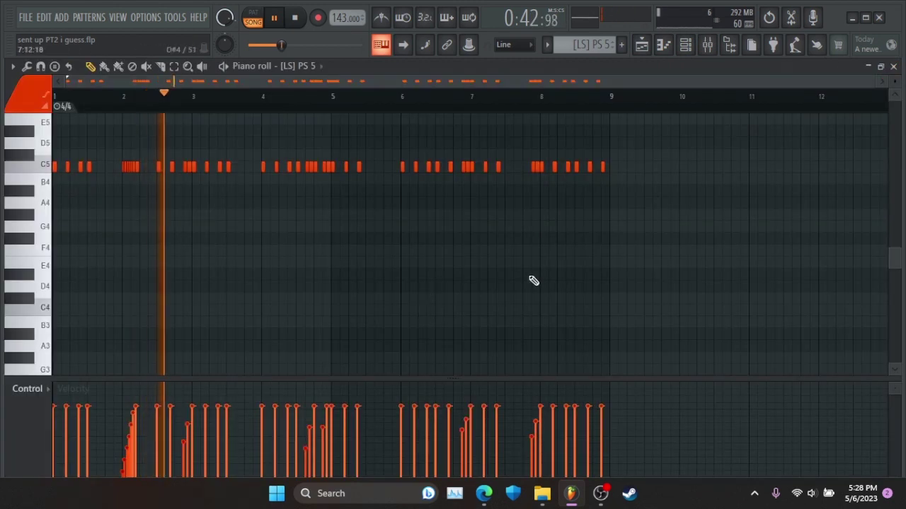
pyautogui.scroll(2, 578, 256)
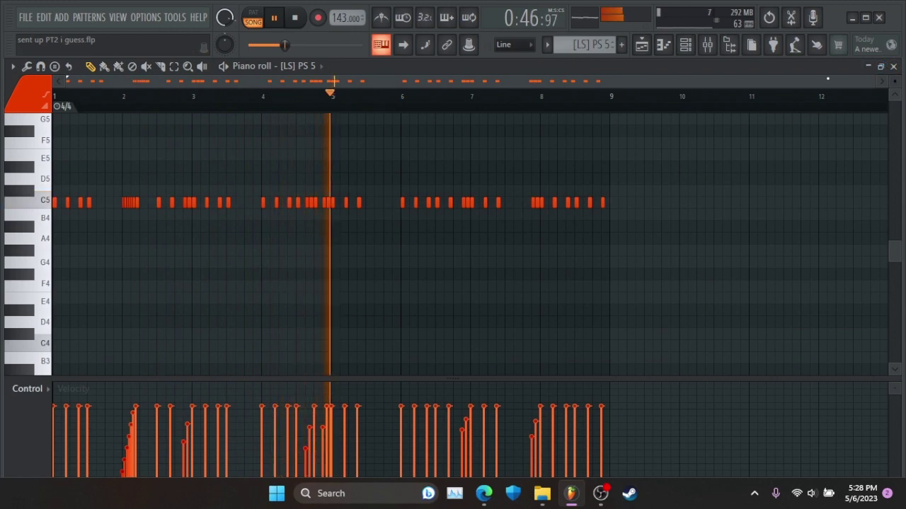
pyautogui.click(892, 66)
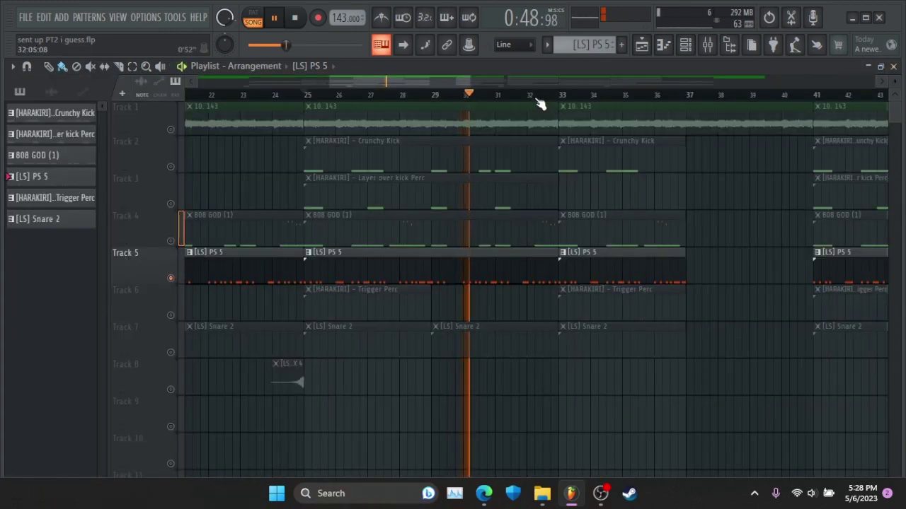
# Solo Track 6 and open the Trigger Perc clip at bar 17 in the piano roll.
pyautogui.scroll(-3, 540, 99)
pyautogui.scroll(-2, 539, 96)
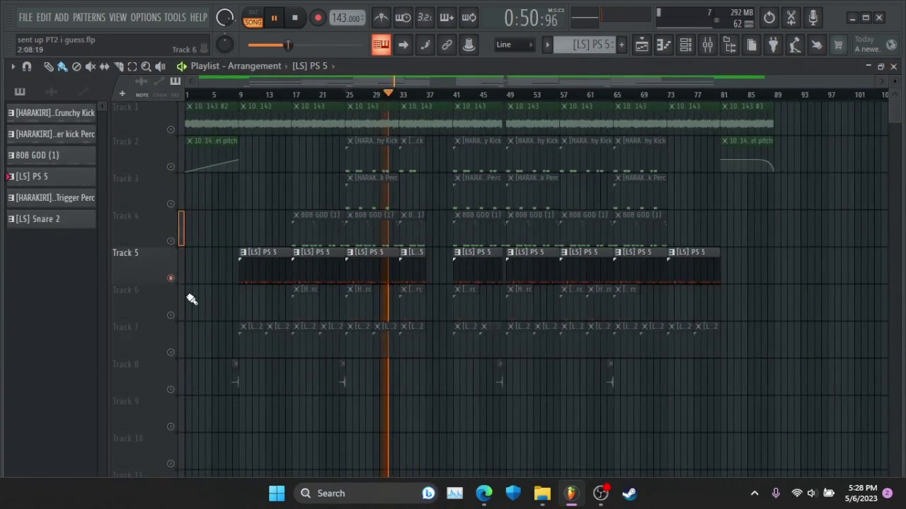
pyautogui.scroll(4, 263, 97)
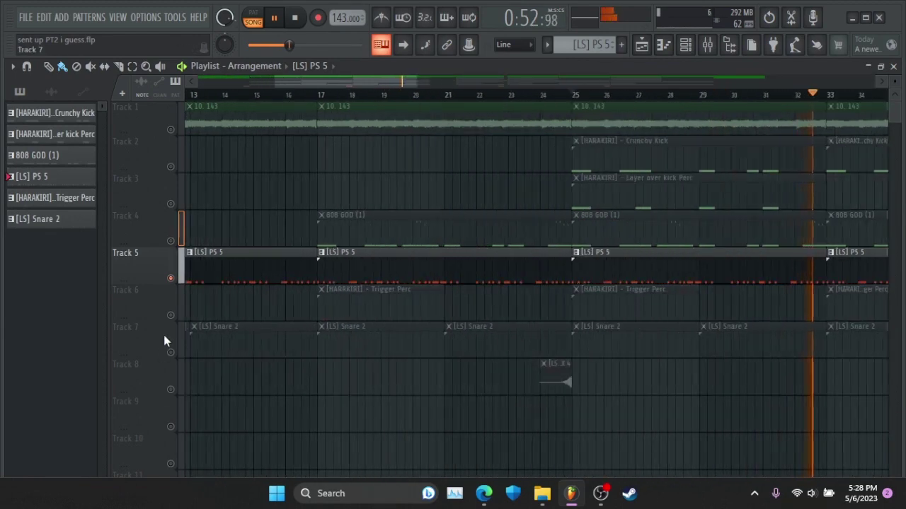
pyautogui.doubleClick(323, 309)
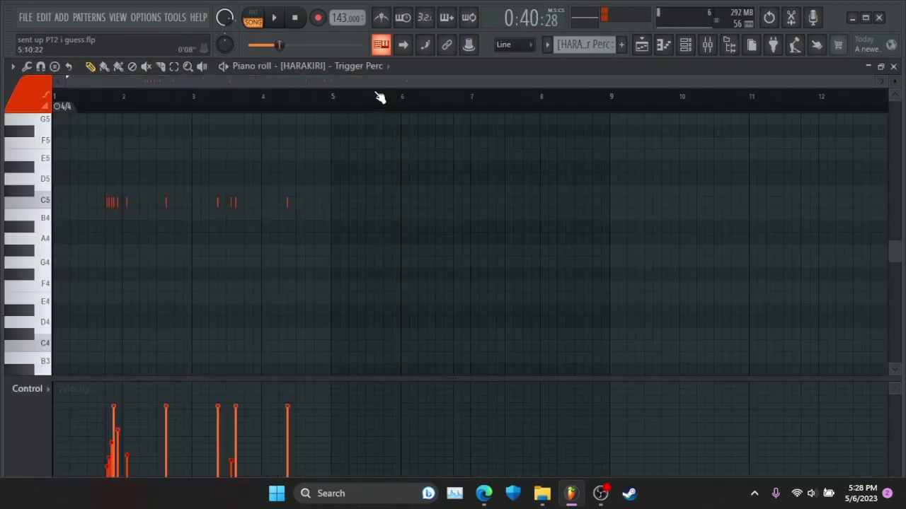
# Play the Trigger Perc pattern with its mixer insert selected, and return to the playlist with playback stopped.
pyautogui.click(707, 44)
pyautogui.press('Right')
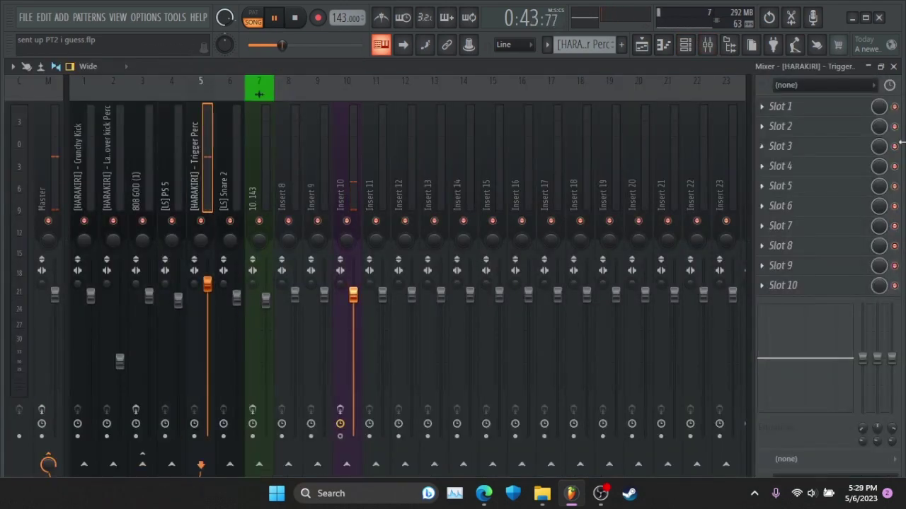
pyautogui.click(893, 66)
pyautogui.click(892, 66)
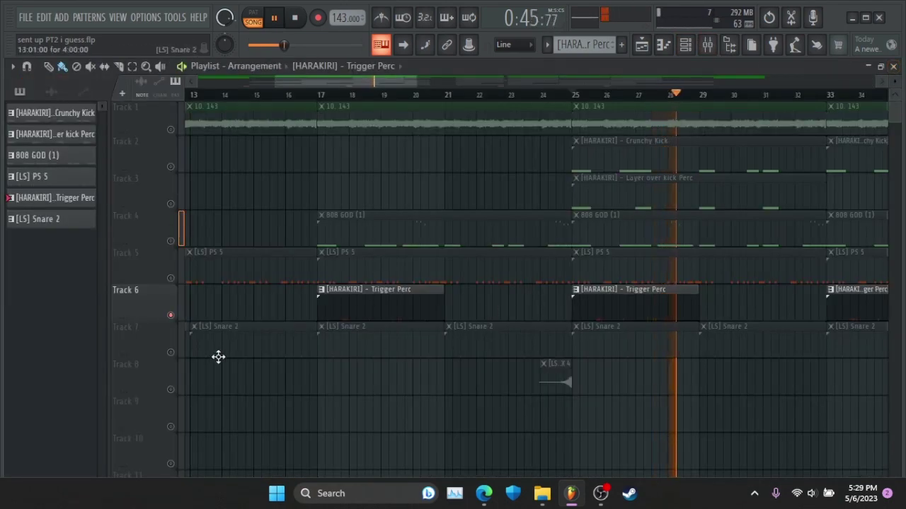
pyautogui.press('space')
# Solo Track 7, open the [LS] Snare 2 clip in the piano roll, and start playback.
pyautogui.click(178, 354)
pyautogui.doubleClick(222, 344)
pyautogui.press('space')
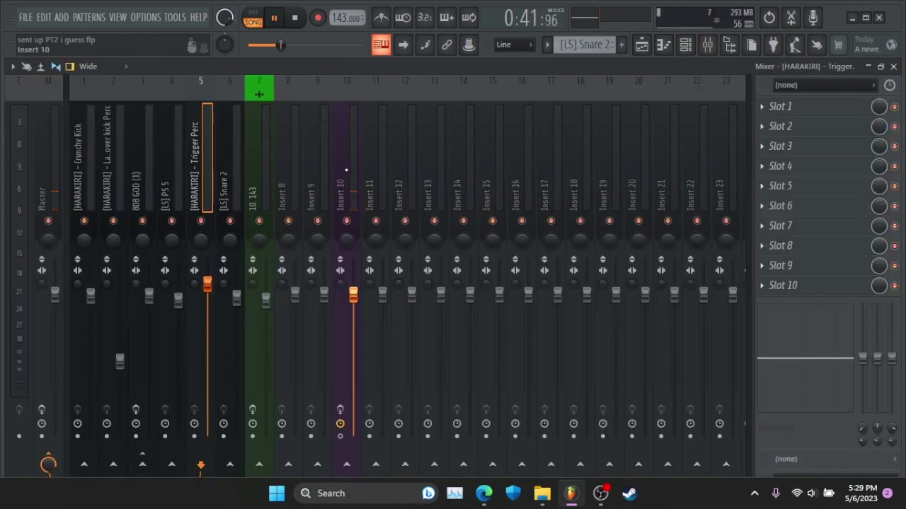
# Check the [LS] Snare 2 mixer insert and piano roll notes, and return to the playlist with playback stopped.
pyautogui.click(230, 171)
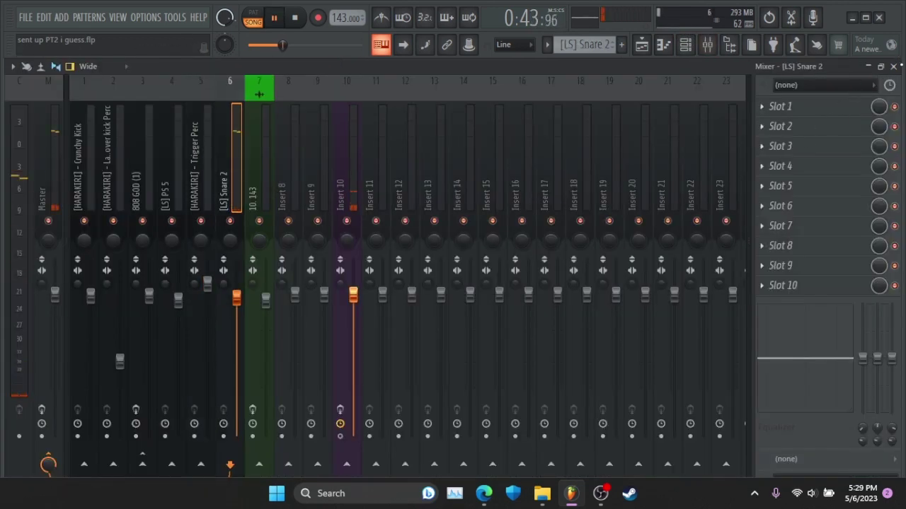
pyautogui.click(894, 66)
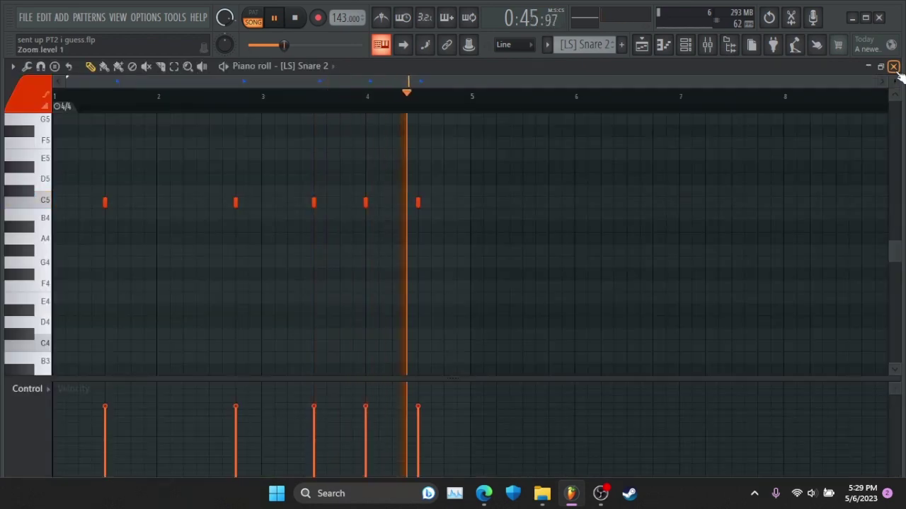
pyautogui.click(893, 65)
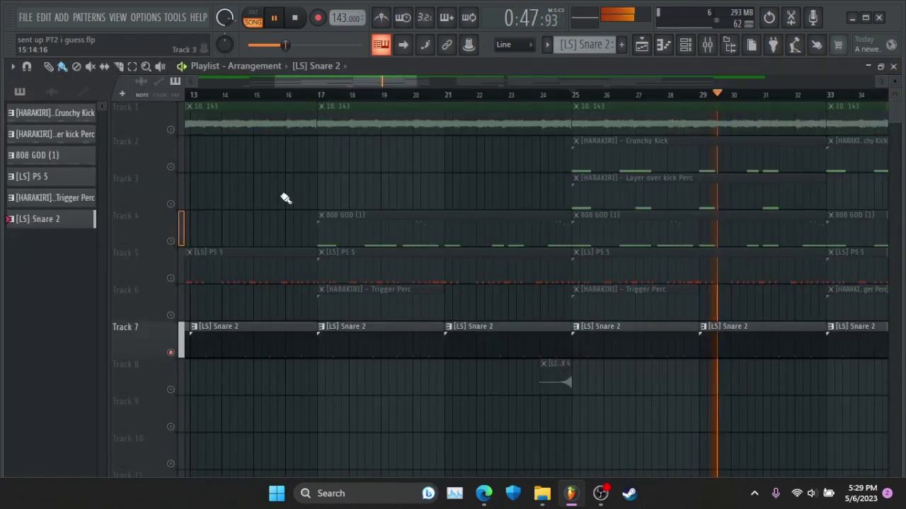
pyautogui.press('space')
# Solo Track 8 and play its [LS] FX 1 clip leading into bar 9.
pyautogui.scroll(-3, 359, 102)
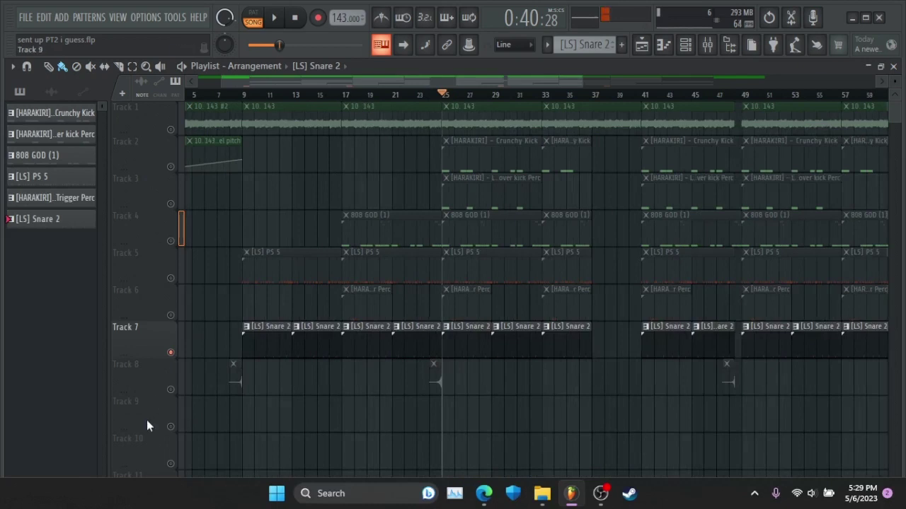
pyautogui.click(172, 390)
pyautogui.scroll(4, 224, 102)
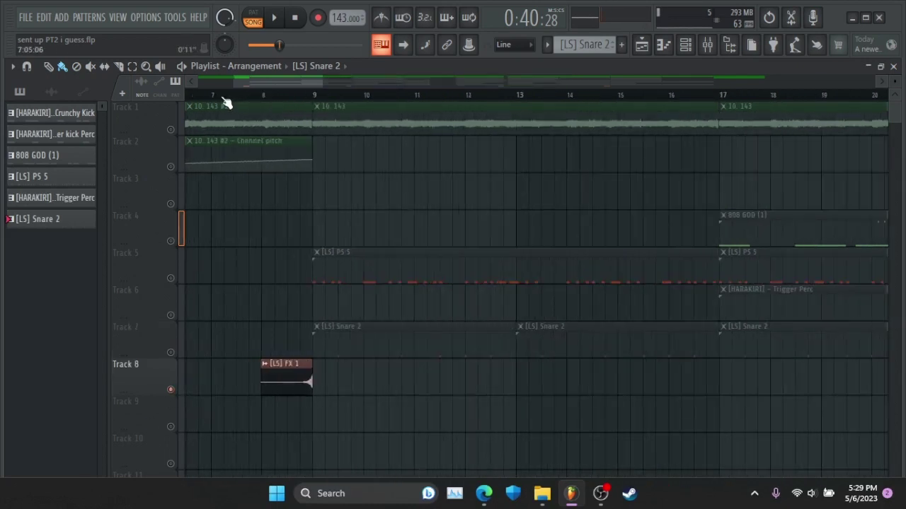
pyautogui.press('space')
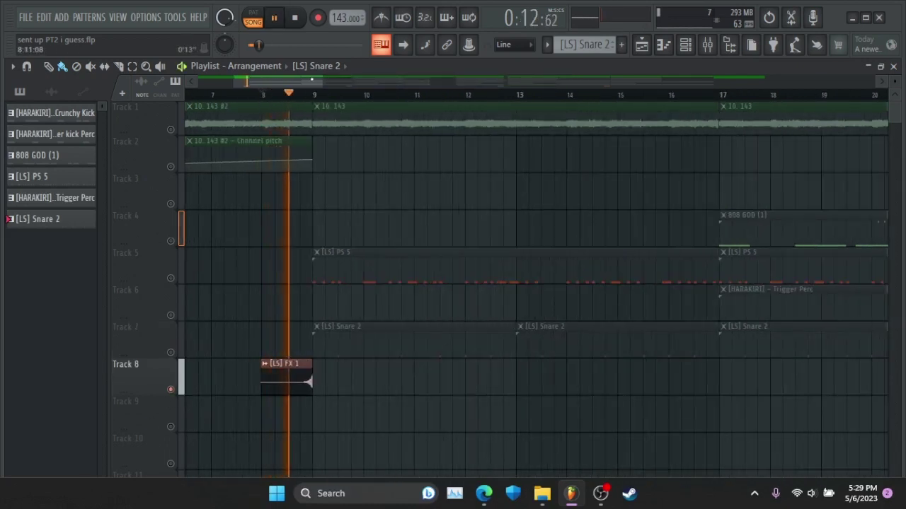
# Audition the remaining Track 8 transition effects leading into bars 25, 49 and 65.
pyautogui.hscroll(5, 363, 113)
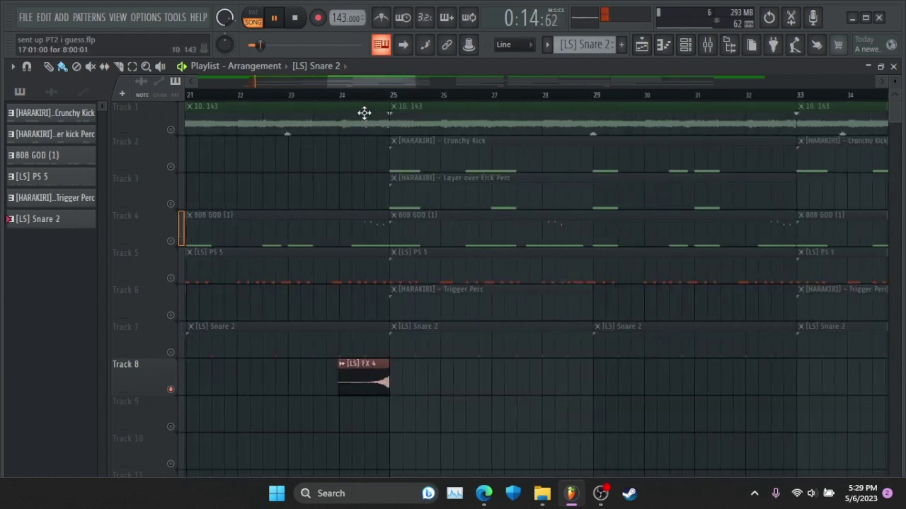
pyautogui.hscroll(6, 342, 98)
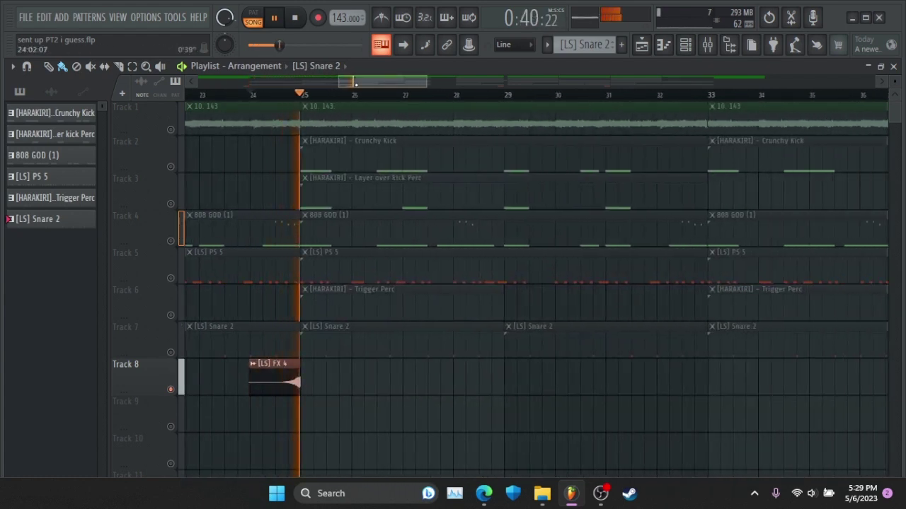
pyautogui.hscroll(5, 423, 107)
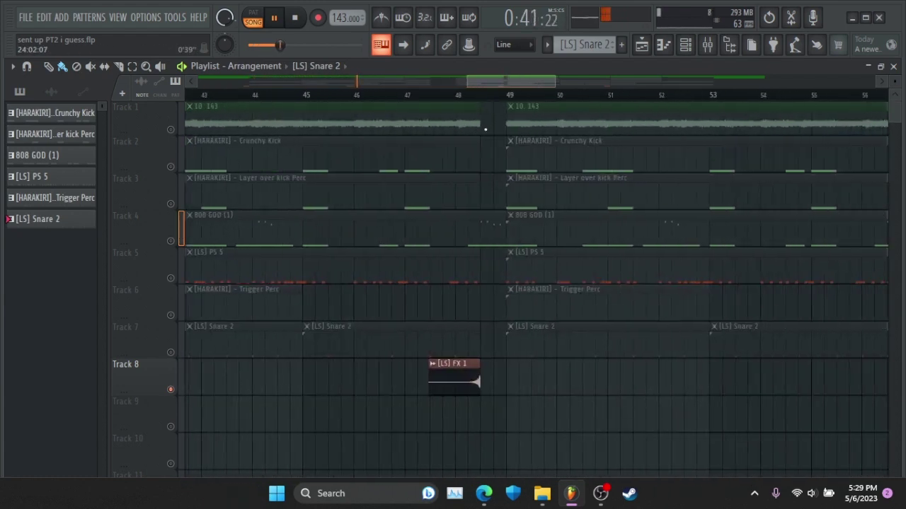
pyautogui.click(438, 95)
pyautogui.hscroll(8, 570, 119)
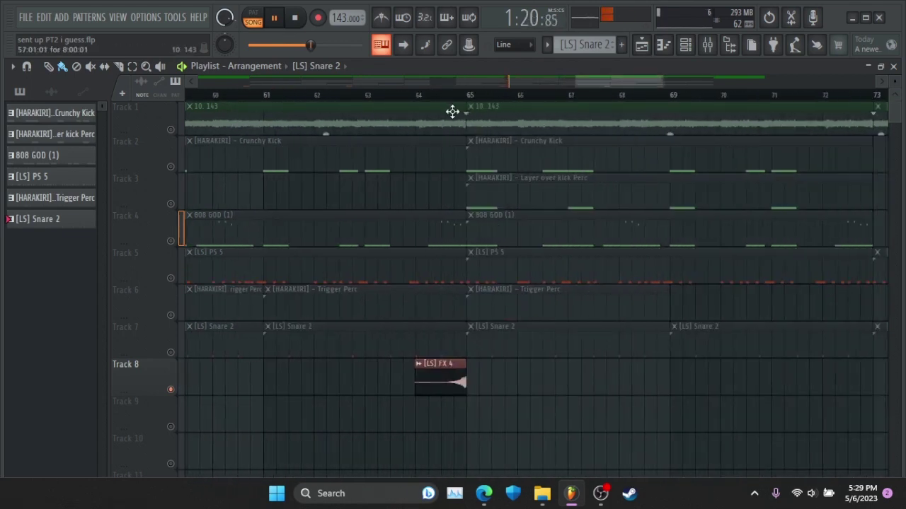
# List the project's audio clips and inspect the Over Fill 144 BPM sample settings, returning to the full arrangement view.
pyautogui.scroll(-2, 445, 106)
pyautogui.click(51, 92)
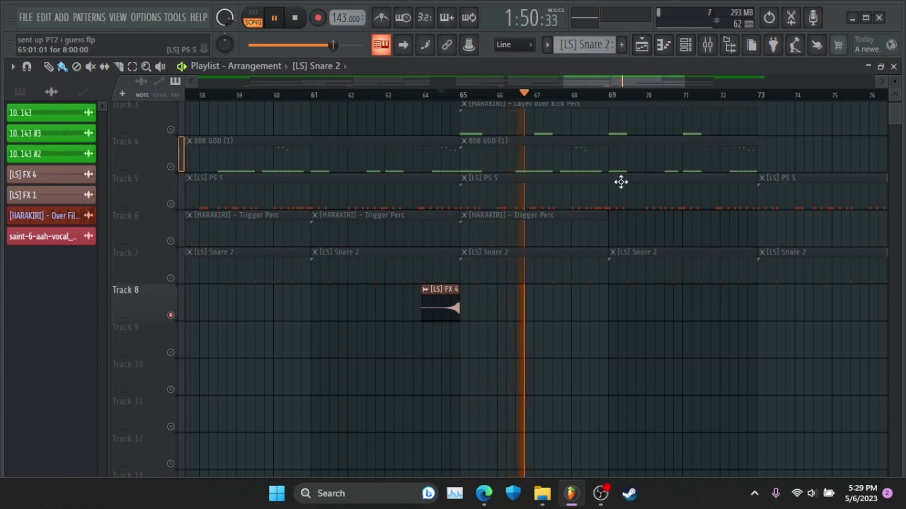
pyautogui.hscroll(6, 708, 120)
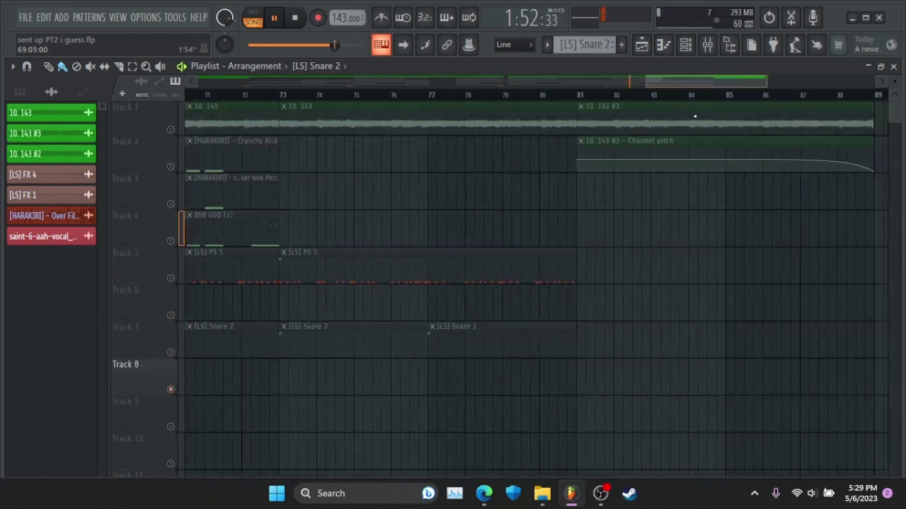
pyautogui.click(85, 221)
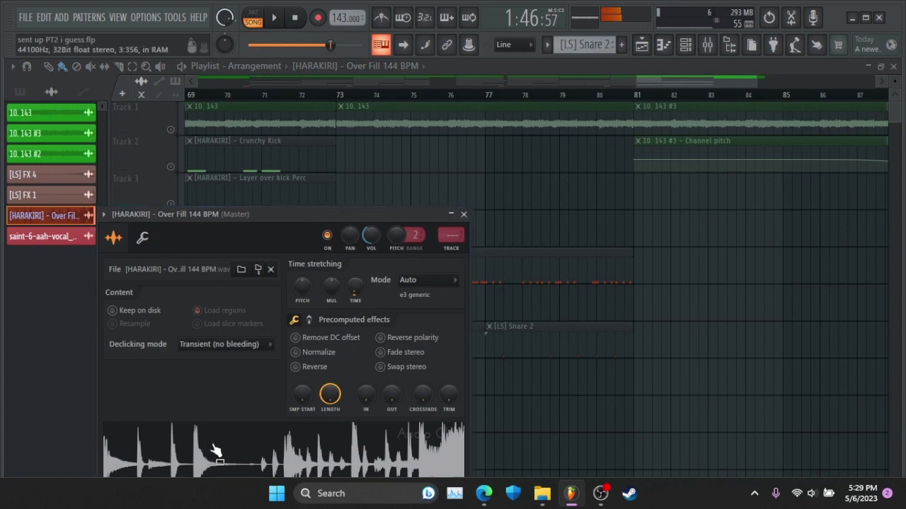
pyautogui.click(464, 214)
pyautogui.scroll(-5, 474, 101)
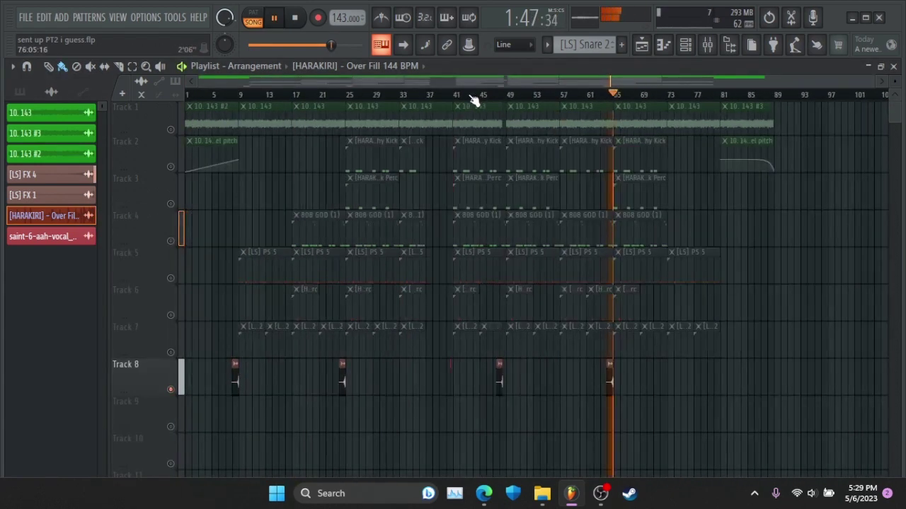
# Turn off the Track 8 solo to bring back all tracks, and select the saint-6-aah-vocal audio clip.
pyautogui.click(173, 355)
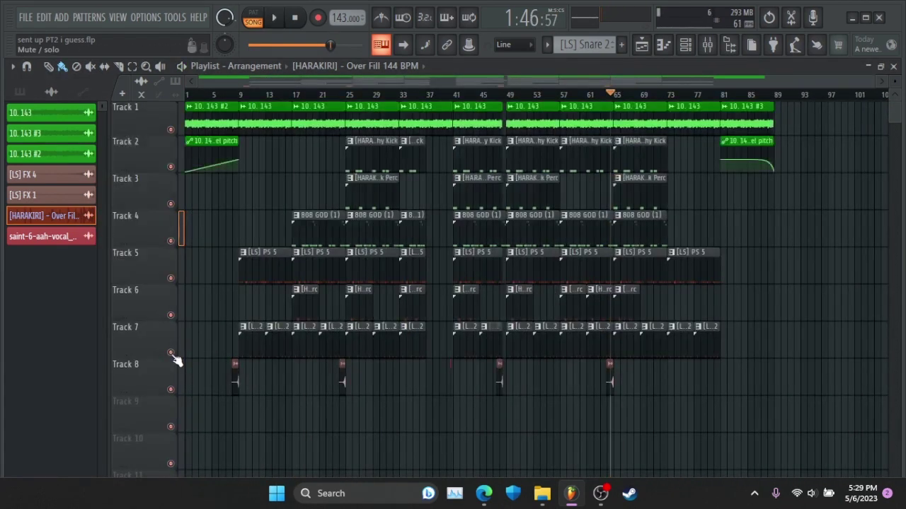
pyautogui.scroll(-2, 176, 360)
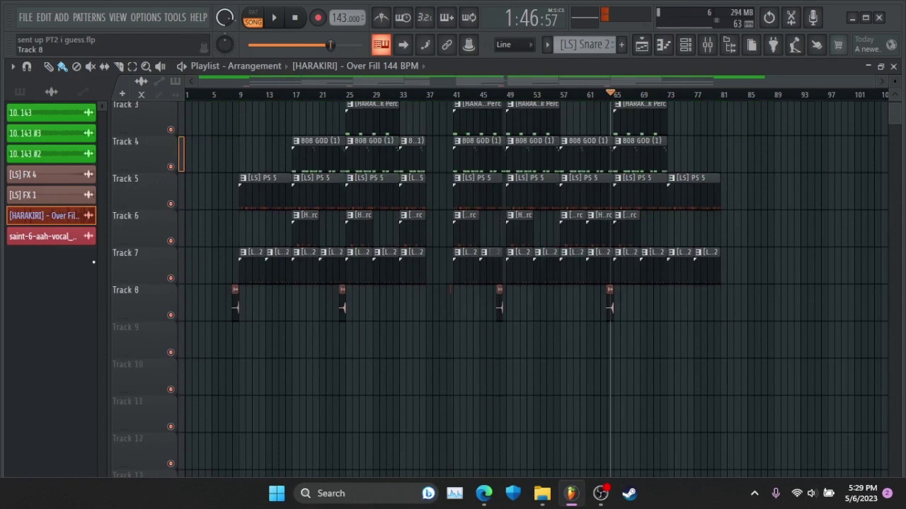
pyautogui.click(41, 238)
pyautogui.click(446, 198)
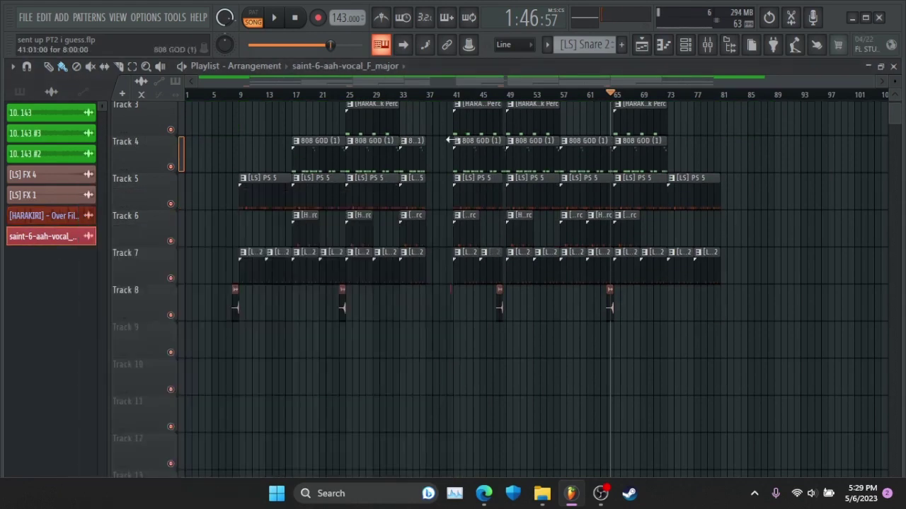
pyautogui.scroll(2, 446, 141)
pyautogui.scroll(4, 443, 101)
pyautogui.scroll(-4, 443, 100)
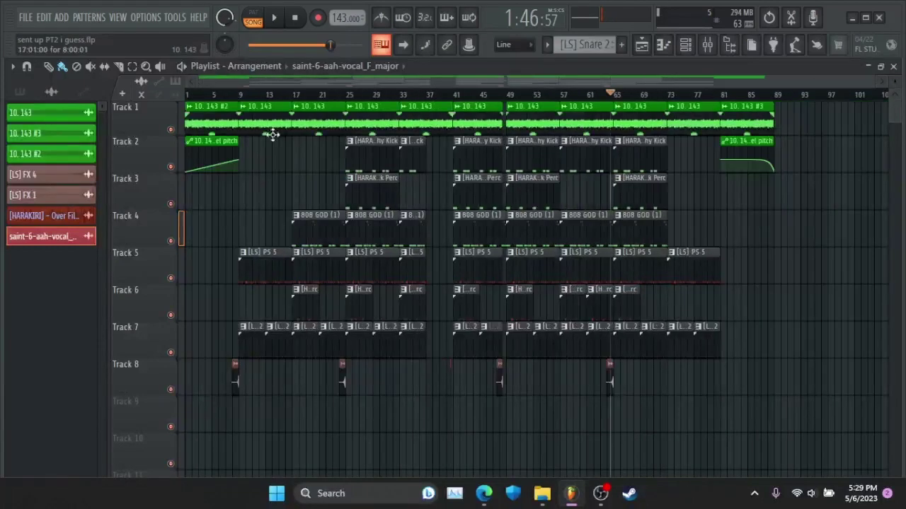
# Play the full mix from bar 25, where the Crunchy Kick and Layer over kick Perc patterns enter, following the patterns up close.
pyautogui.press('space')
pyautogui.scroll(5, 358, 105)
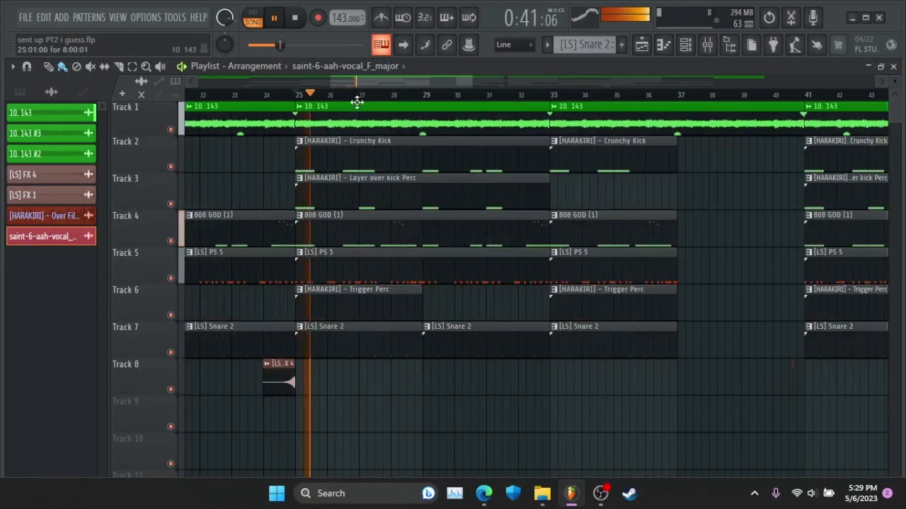
pyautogui.scroll(3, 354, 105)
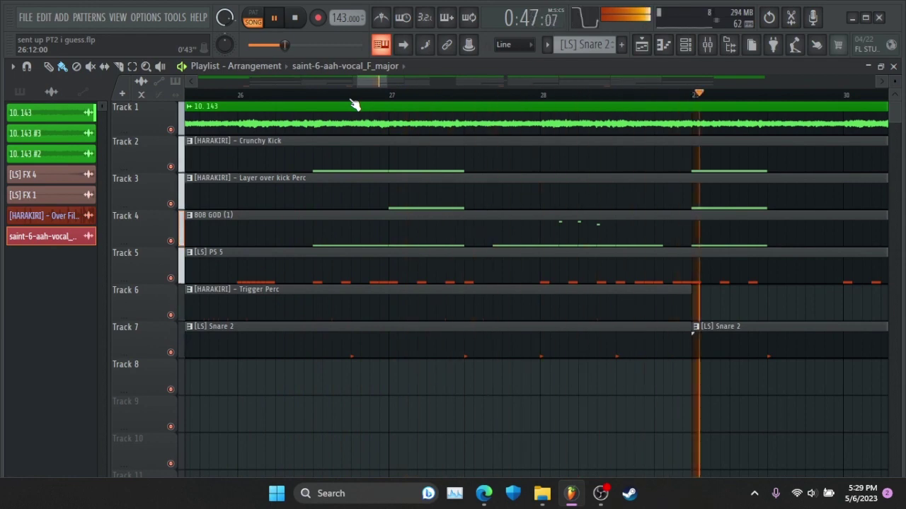
pyautogui.scroll(-5, 355, 105)
pyautogui.scroll(-3, 355, 104)
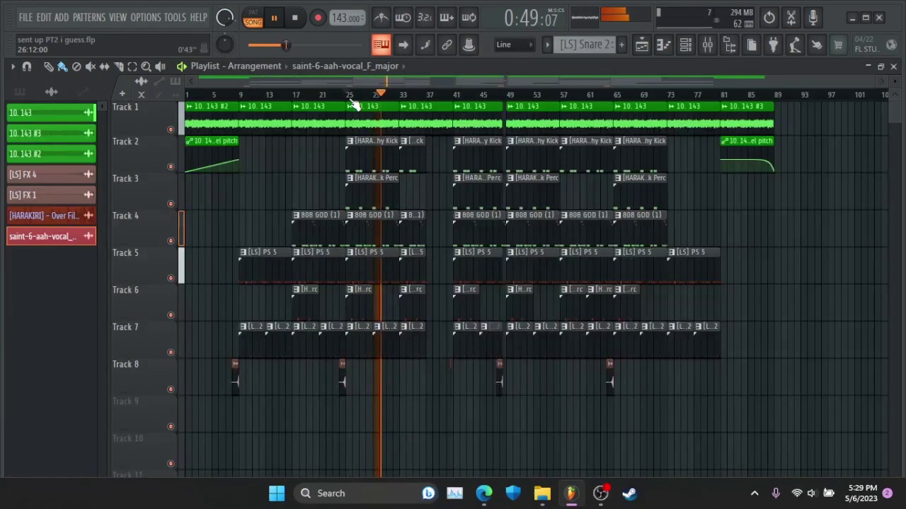
# Audition the end of the breakdown from bar 40 into the drum re-entry at bar 41.
pyautogui.scroll(4, 479, 100)
pyautogui.click(674, 95)
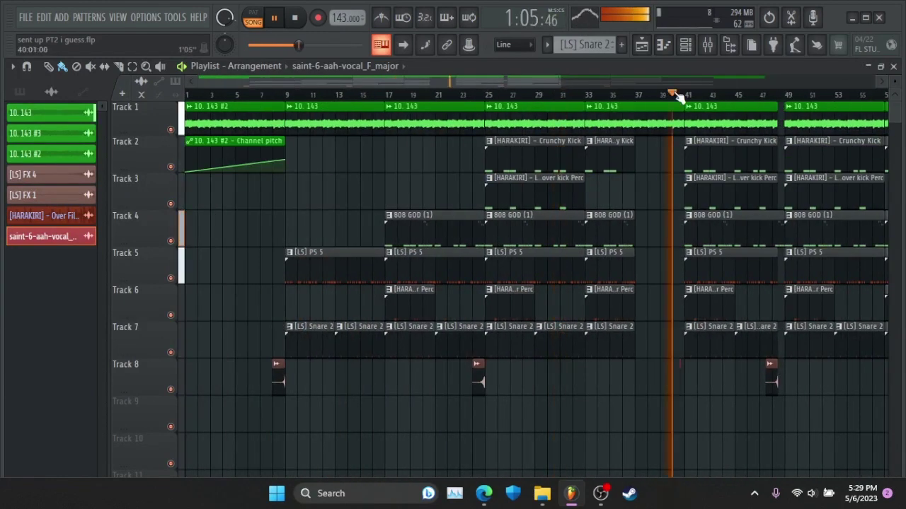
pyautogui.scroll(6, 599, 97)
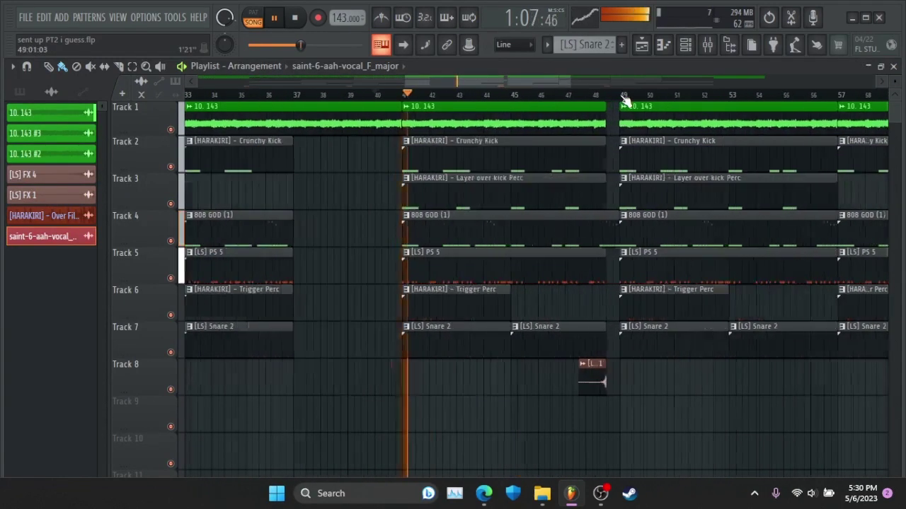
# Audition the short cut in the sample and drums before bar 49, stop playback, and replay that transition.
pyautogui.click(531, 94)
pyautogui.scroll(3, 622, 97)
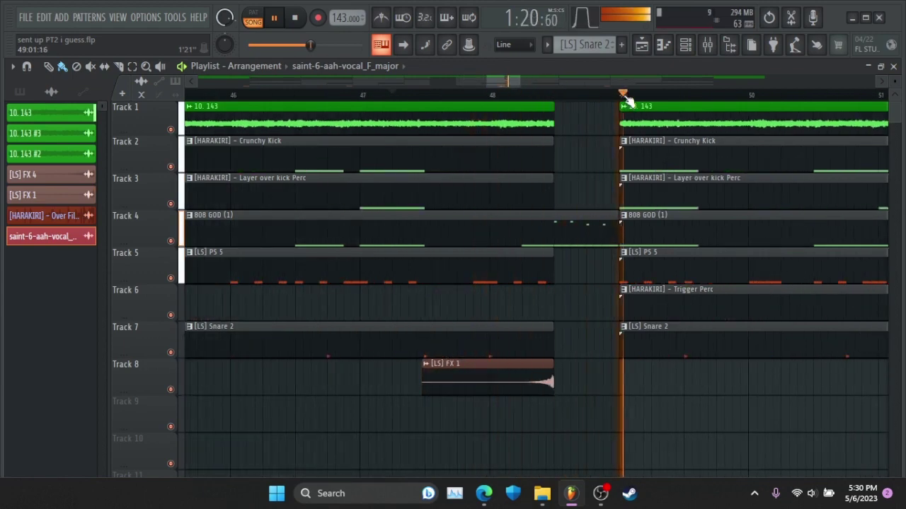
pyautogui.scroll(-3, 628, 99)
pyautogui.scroll(-7, 628, 99)
pyautogui.press('space')
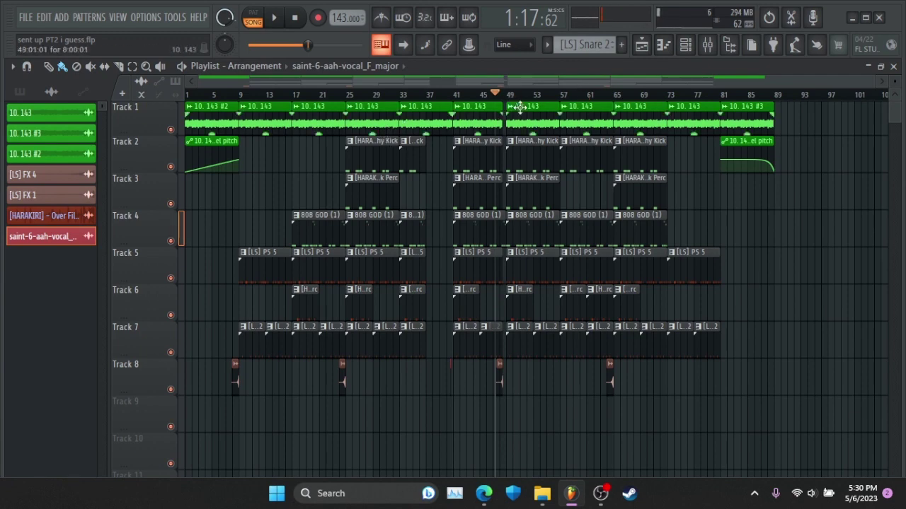
pyautogui.scroll(5, 519, 97)
pyautogui.press('space')
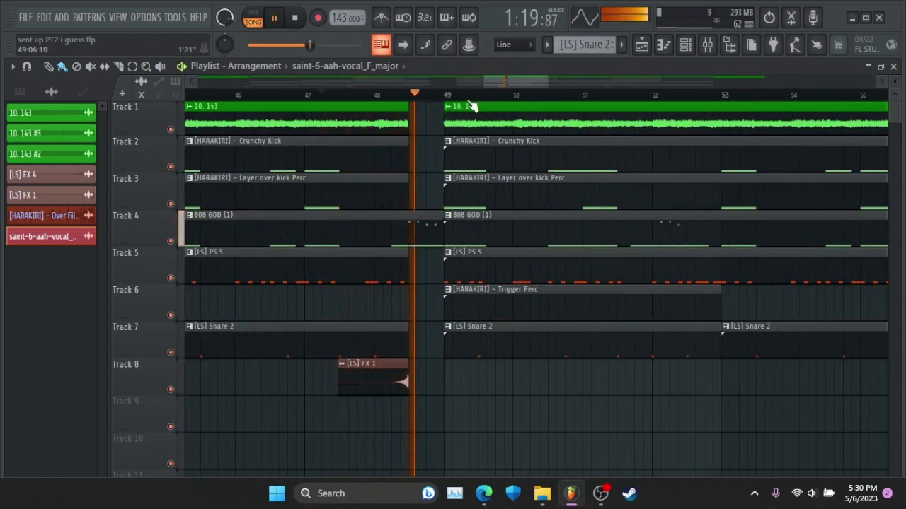
pyautogui.scroll(-5, 481, 97)
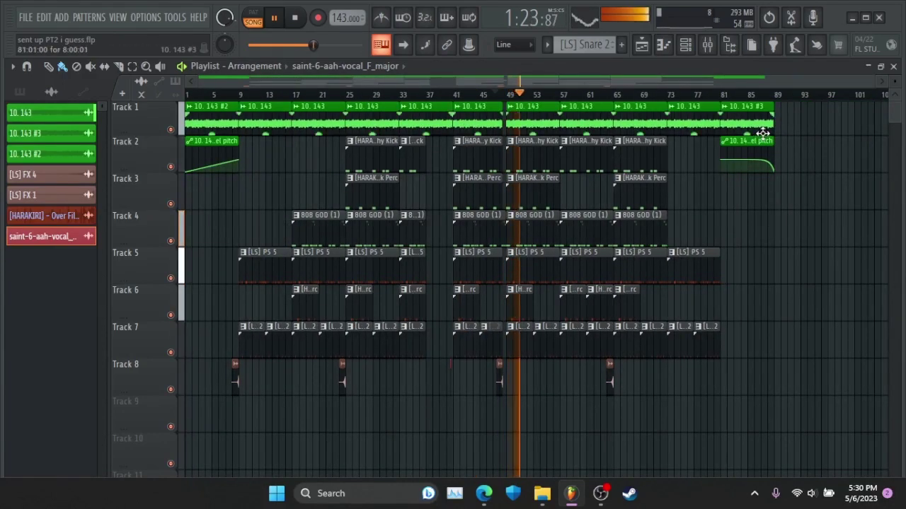
# Play the outro clip 10. 143 #3 near bar 87 through its Channel pitch automation drop, and stop playback.
pyautogui.scroll(2, 773, 106)
pyautogui.scroll(-1, 774, 106)
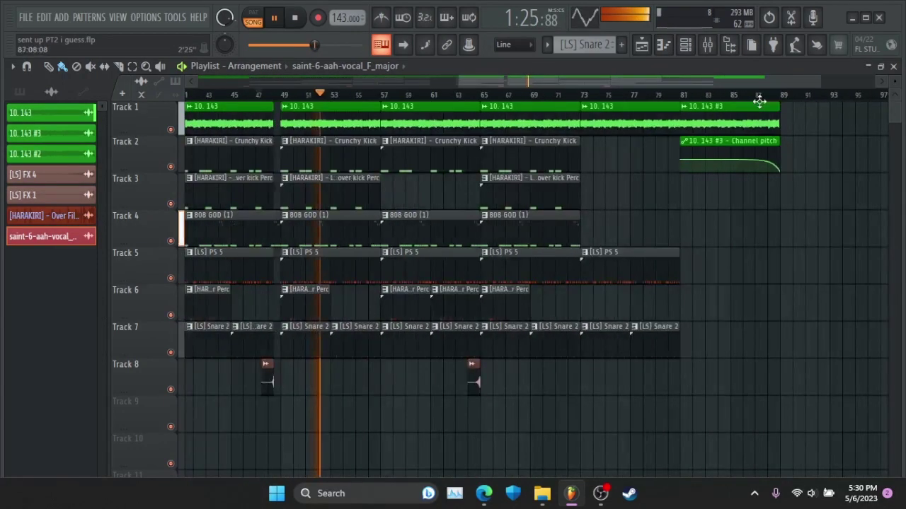
pyautogui.click(773, 113)
pyautogui.click(755, 95)
pyautogui.scroll(4, 800, 99)
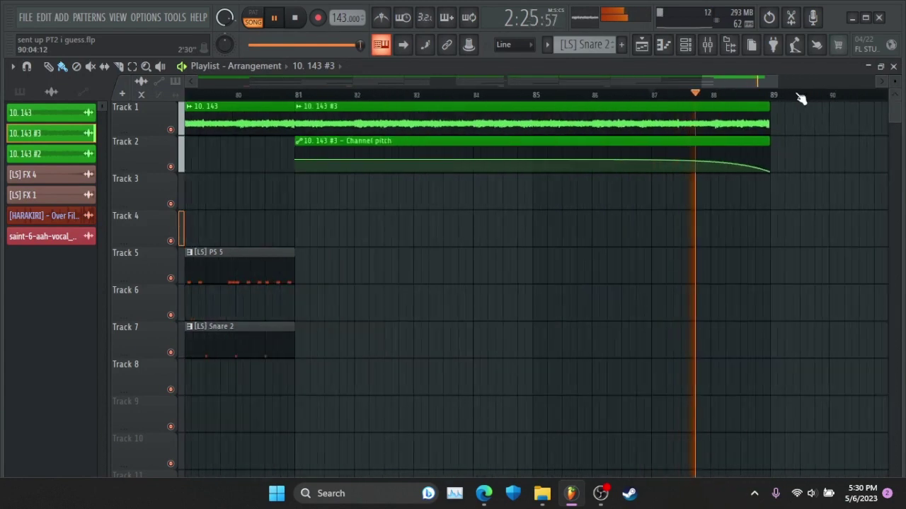
pyautogui.scroll(-5, 799, 99)
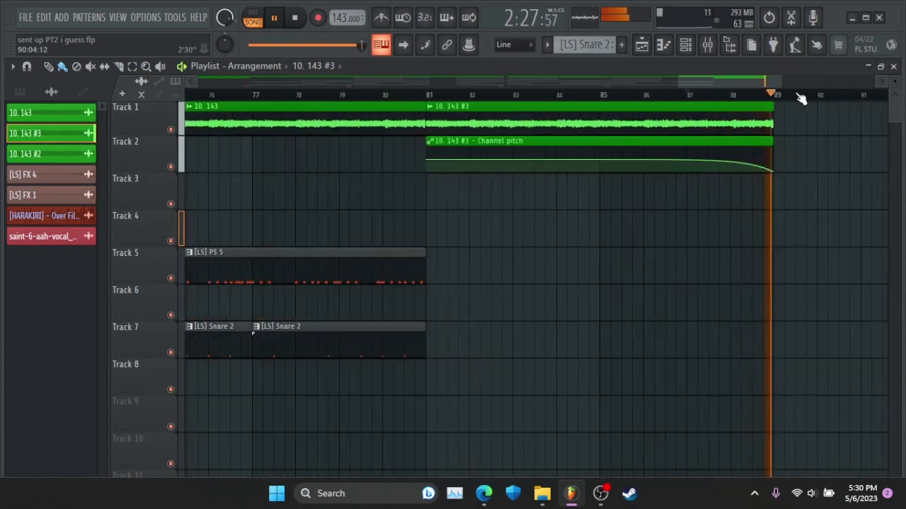
pyautogui.press('space')
# Select the intro and outro sample clips with their Channel pitch automation, and play the arrangement from bar 1.
pyautogui.moveTo(799, 106); pyautogui.dragTo(720, 161)
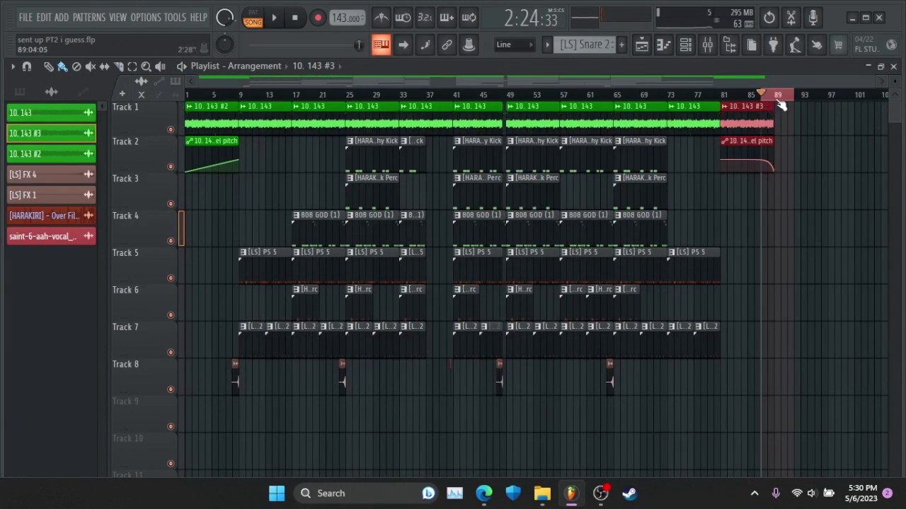
pyautogui.click(733, 120)
pyautogui.moveTo(732, 120); pyautogui.dragTo(727, 158)
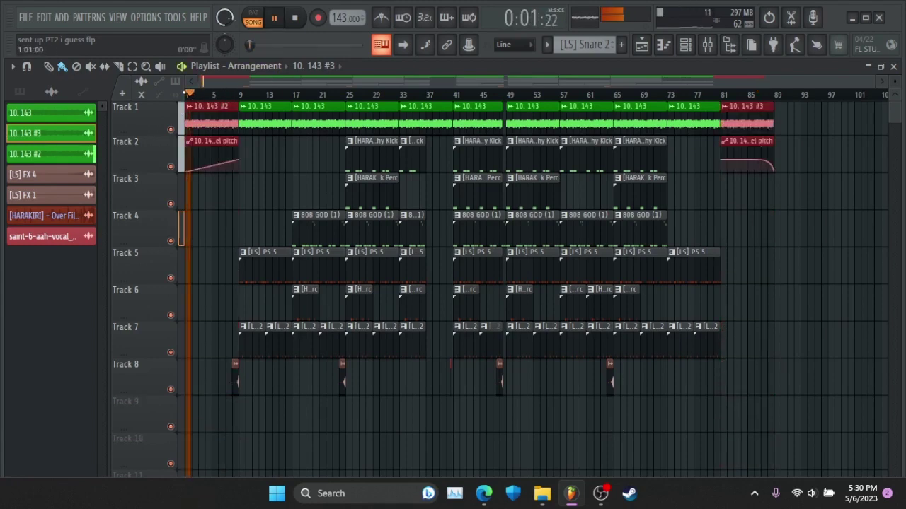
pyautogui.scroll(10, 193, 98)
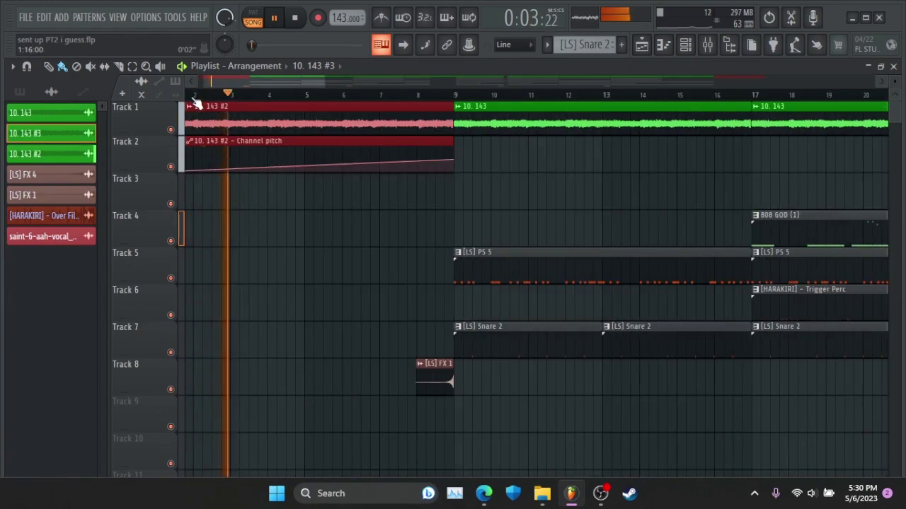
pyautogui.scroll(-8, 203, 97)
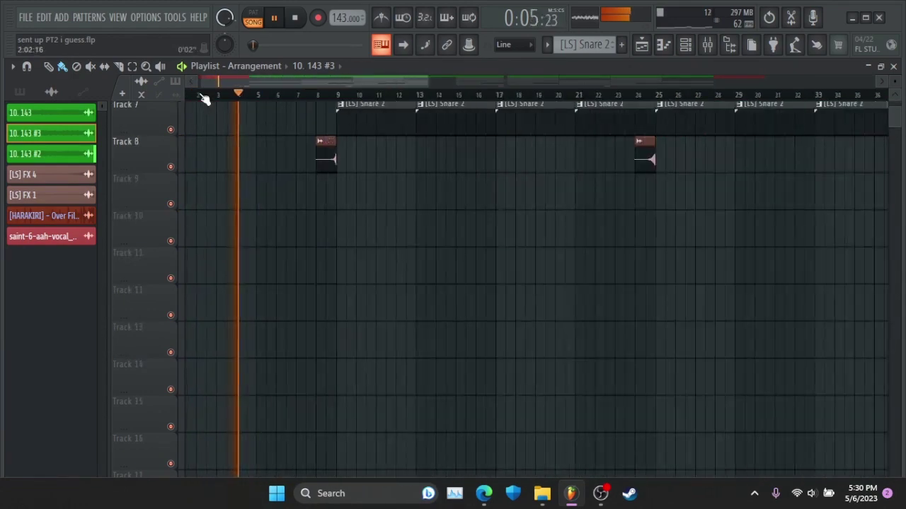
pyautogui.scroll(10, 242, 97)
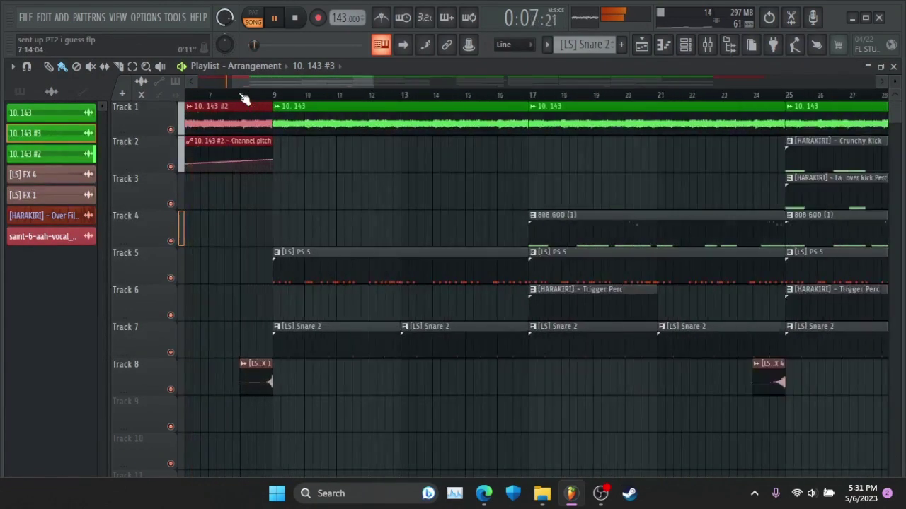
pyautogui.middleClick(353, 240)
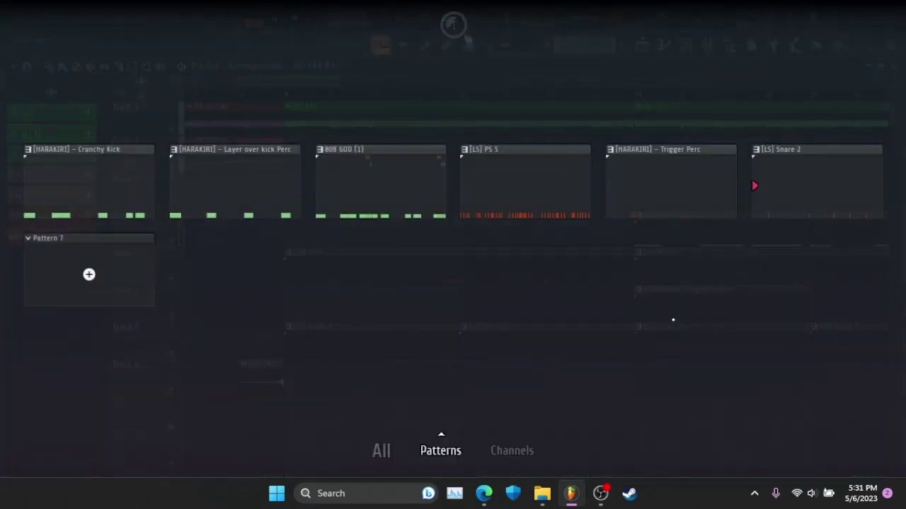
pyautogui.middleClick(673, 320)
pyautogui.middleClick(384, 251)
pyautogui.middleClick(364, 295)
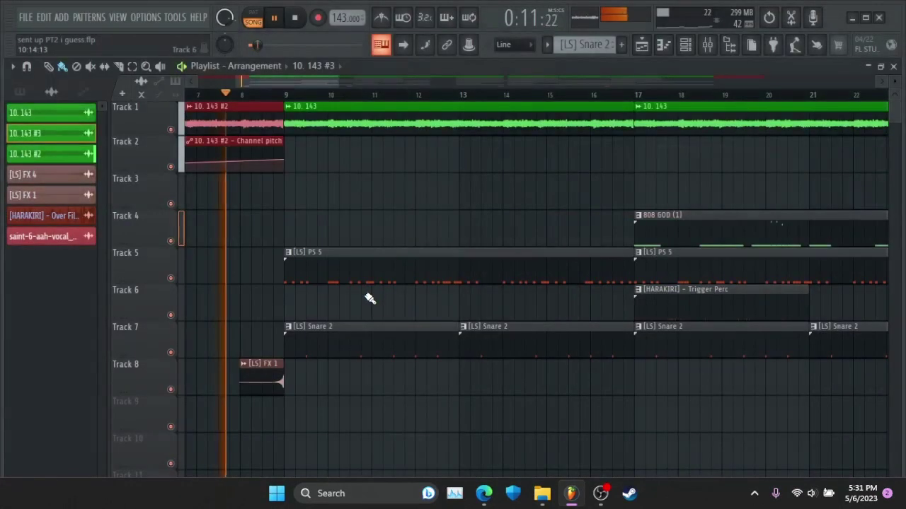
pyautogui.middleClick(361, 234)
pyautogui.middleClick(367, 238)
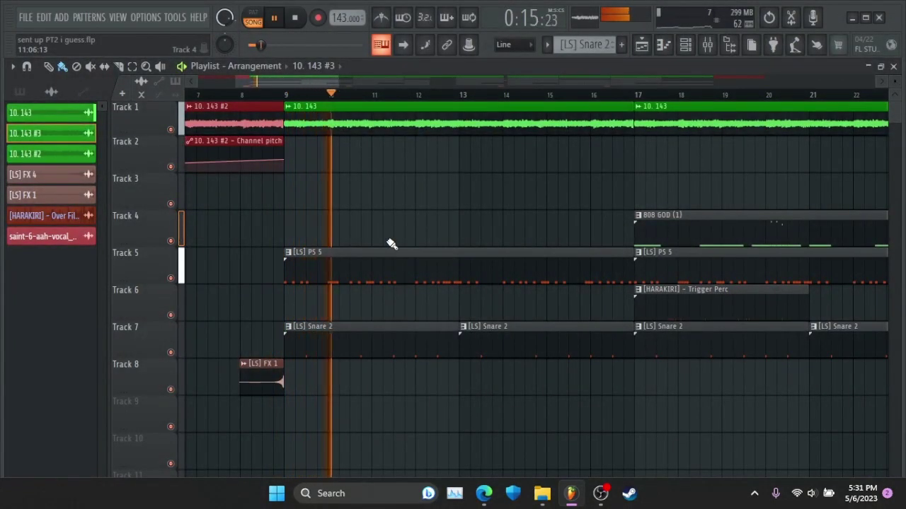
# Clear the clip selection, and audition the transitions from bar 16 into bar 17 and from bar 24 into bar 25.
pyautogui.scroll(-3, 390, 113)
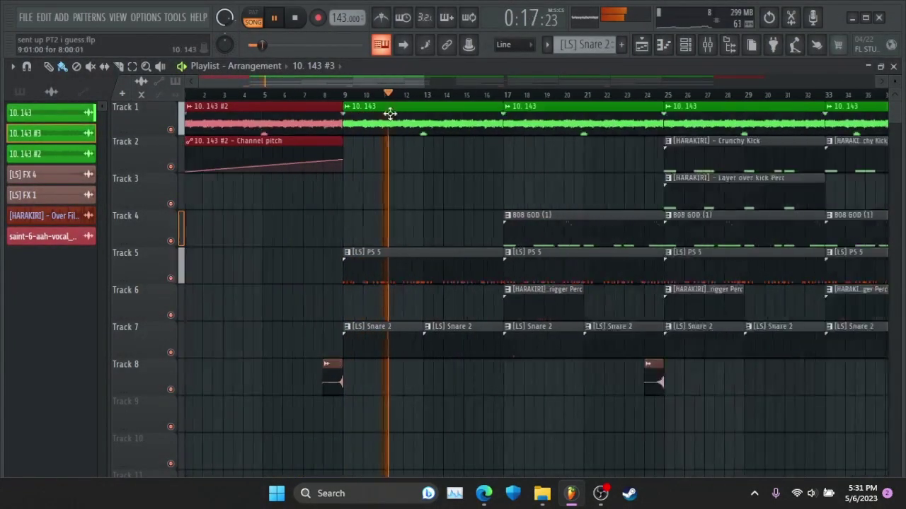
pyautogui.moveTo(402, 174); pyautogui.dragTo(506, 186)
pyautogui.click(486, 94)
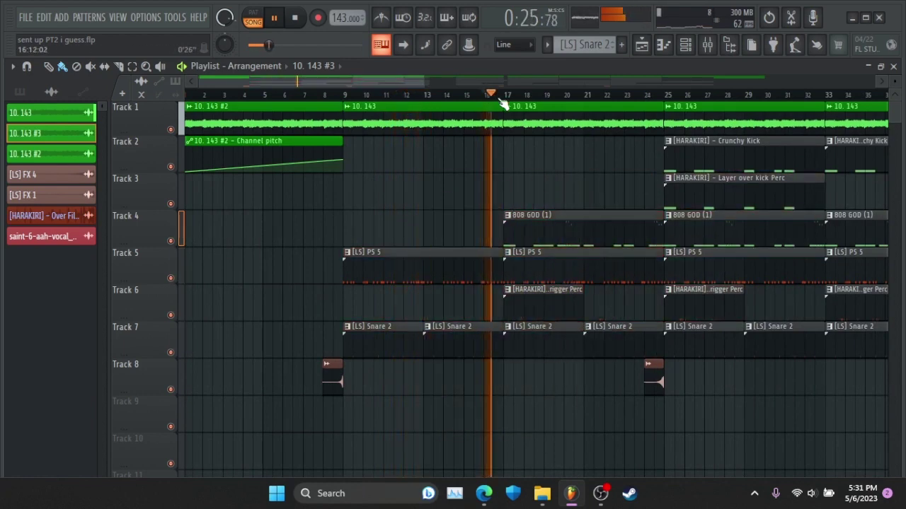
pyautogui.scroll(3, 502, 102)
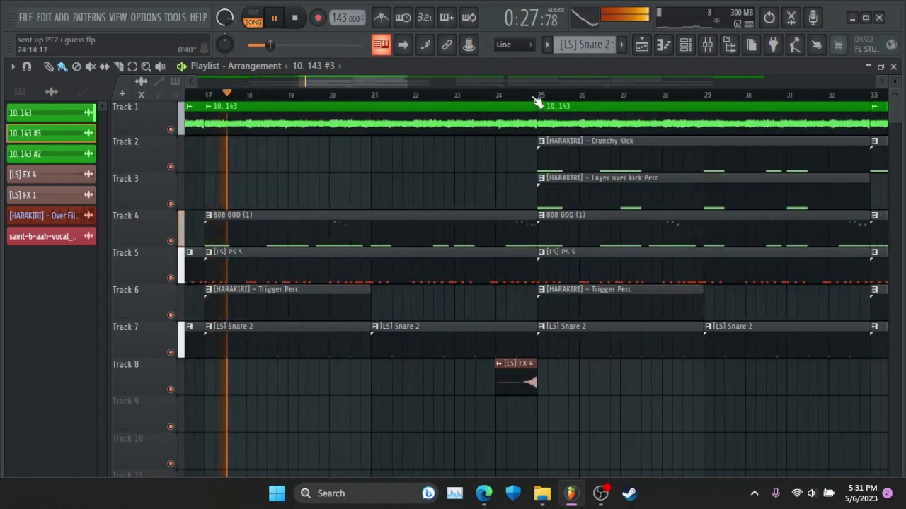
pyautogui.click(505, 96)
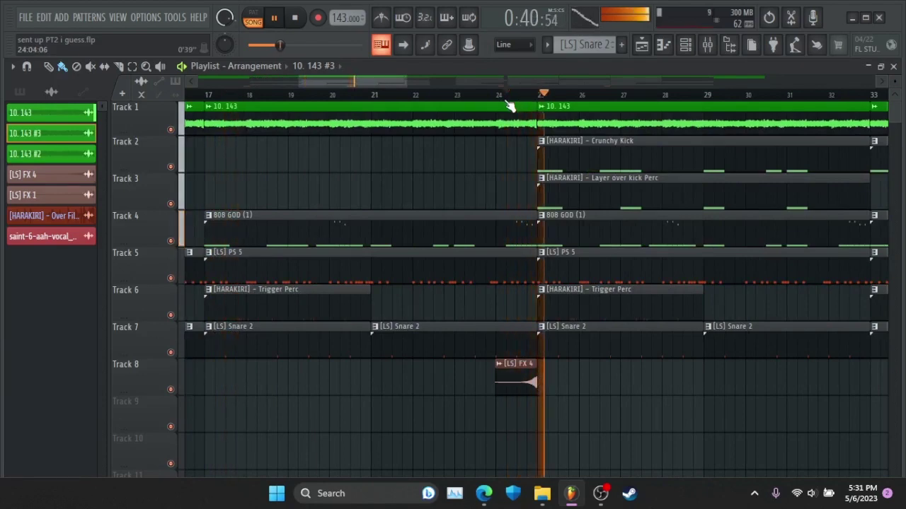
# Play the main drum section from bar 25 past bar 33 towards the breakdown, and switch to OBS Studio.
pyautogui.scroll(-3, 510, 108)
pyautogui.scroll(-4, 504, 102)
pyautogui.scroll(6, 297, 216)
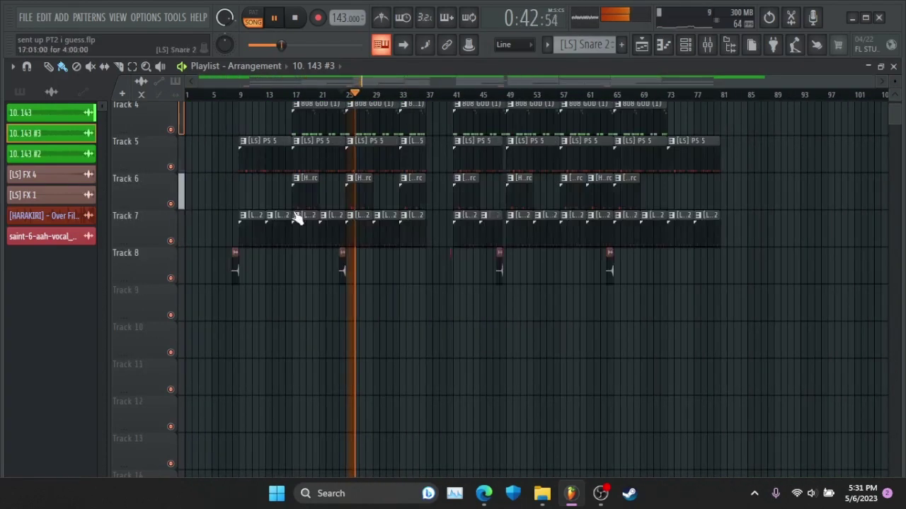
pyautogui.scroll(5, 392, 97)
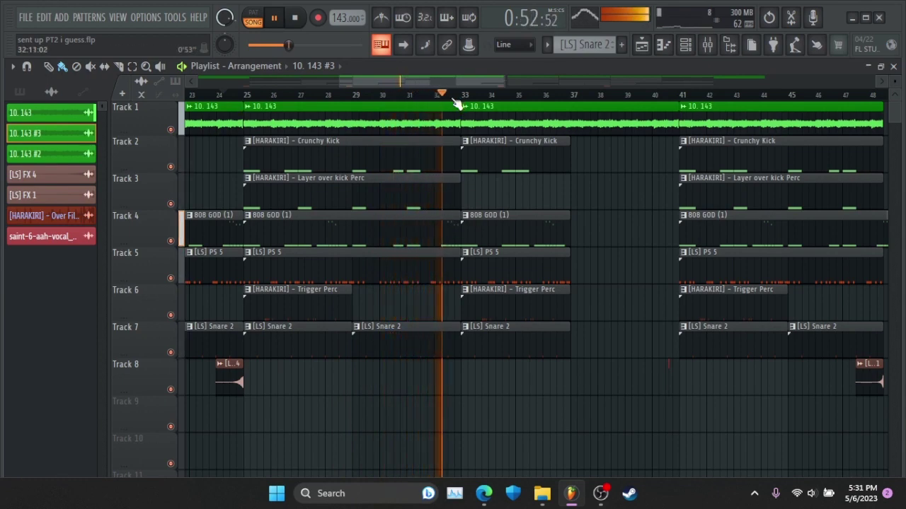
pyautogui.click(600, 493)
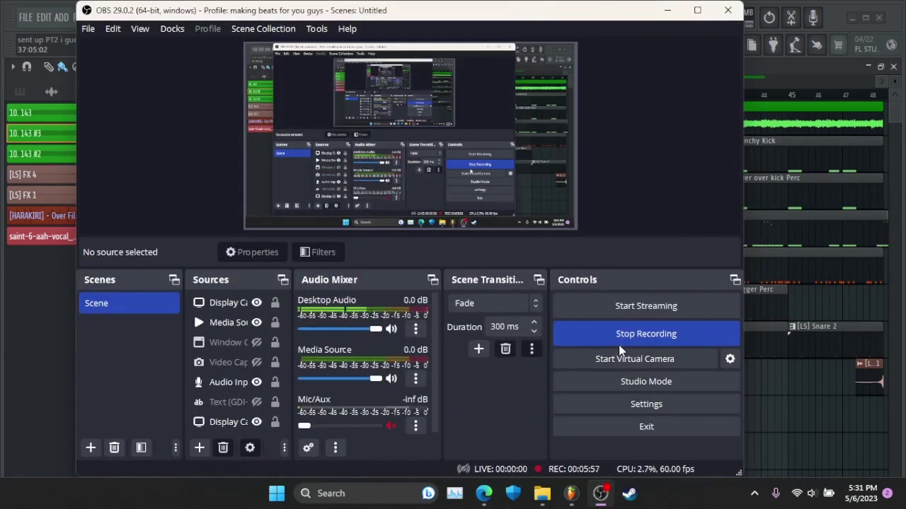